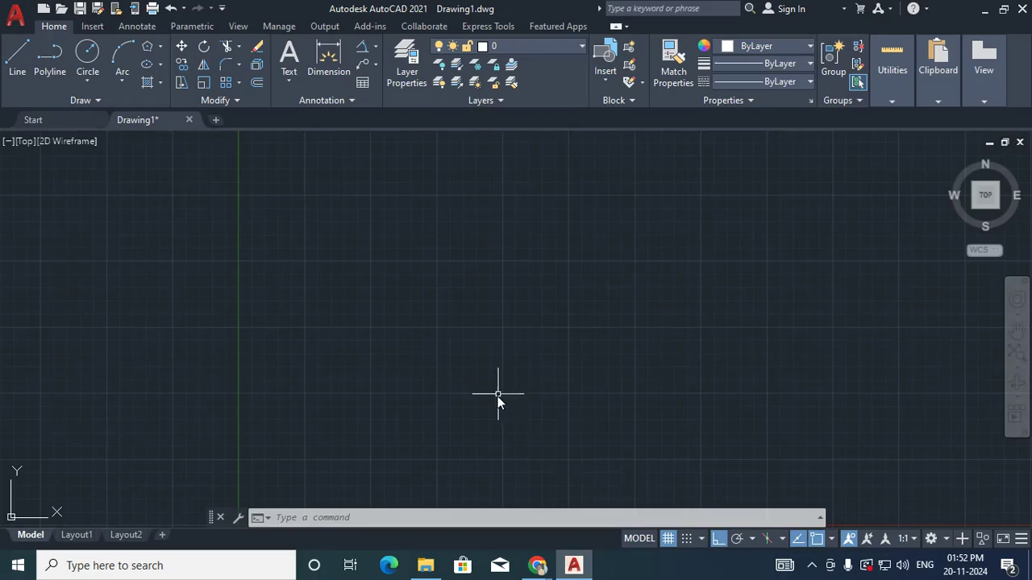
- Set the drawing limits and zoom all to show the full drawing area
{"action": "left_click", "coordinate": [306, 519]}
{"action": "type", "text": "z"}
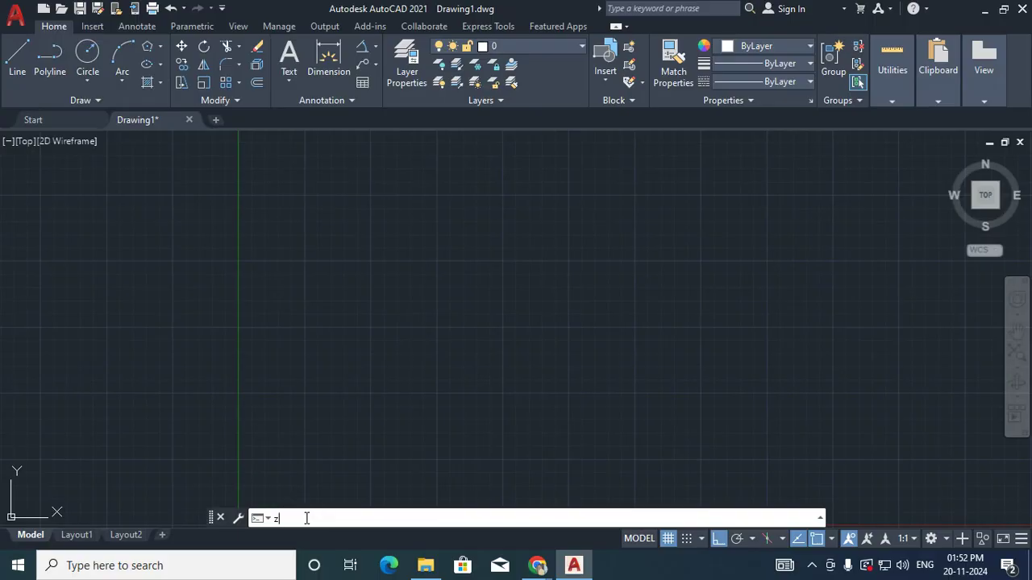
{"action": "key", "text": "Return"}
{"action": "type", "text": "a"}
{"action": "key", "text": "Return"}
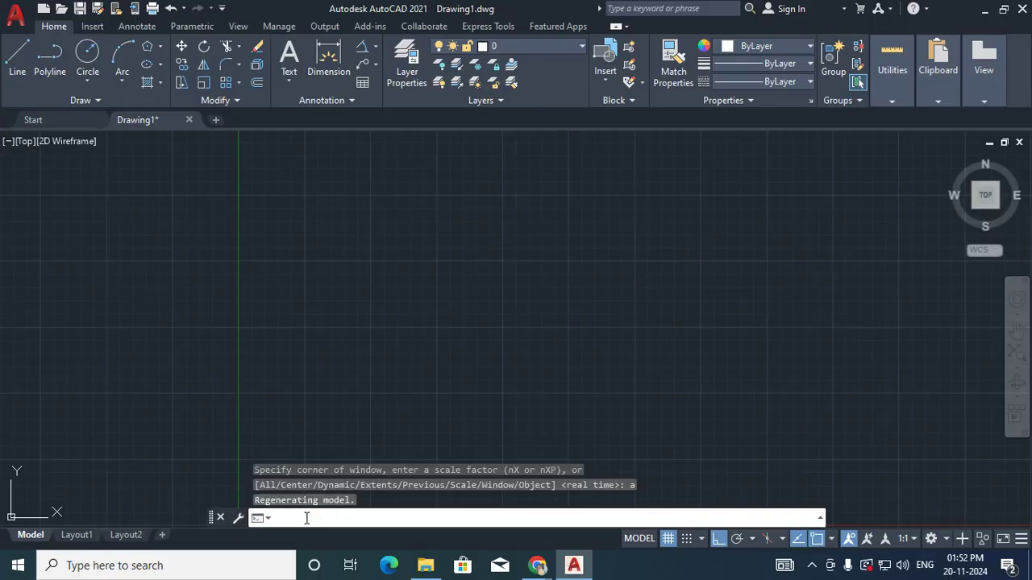
{"action": "type", "text": "LIMITS"}
{"action": "key", "text": "Return"}
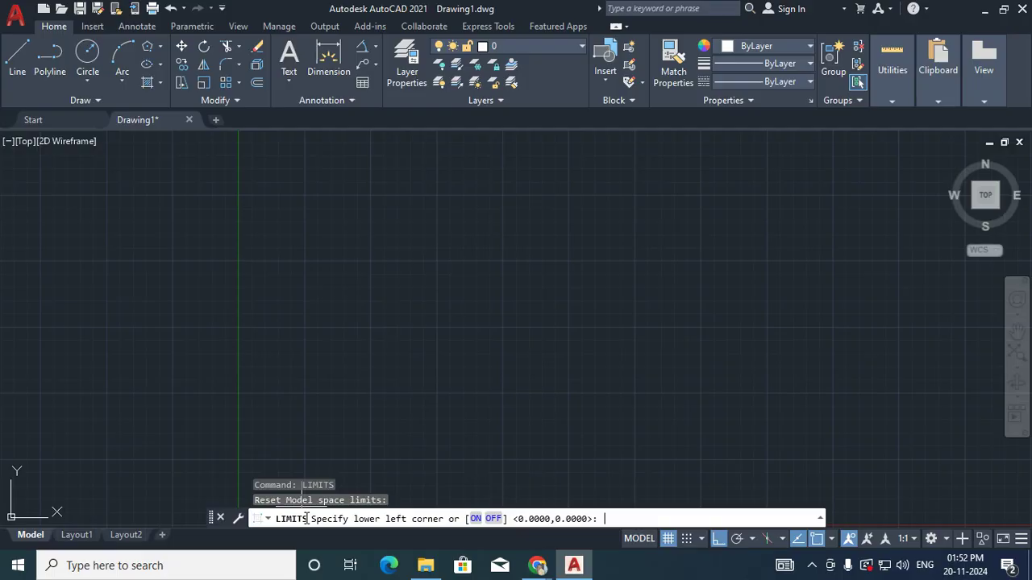
{"action": "key", "text": "Return"}
{"action": "type", "text": "z"}
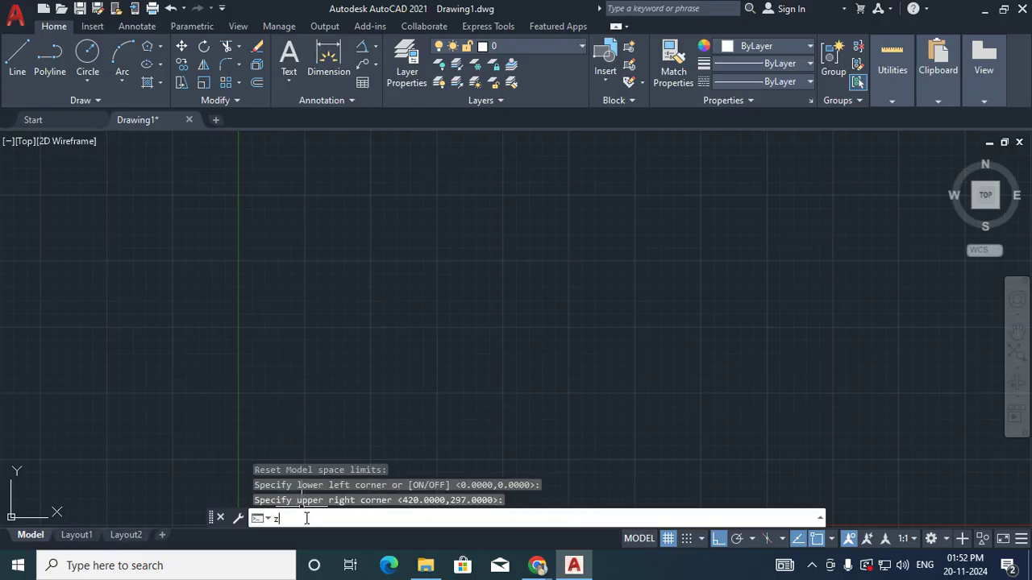
{"action": "key", "text": "Return"}
{"action": "type", "text": "a"}
{"action": "key", "text": "Return"}
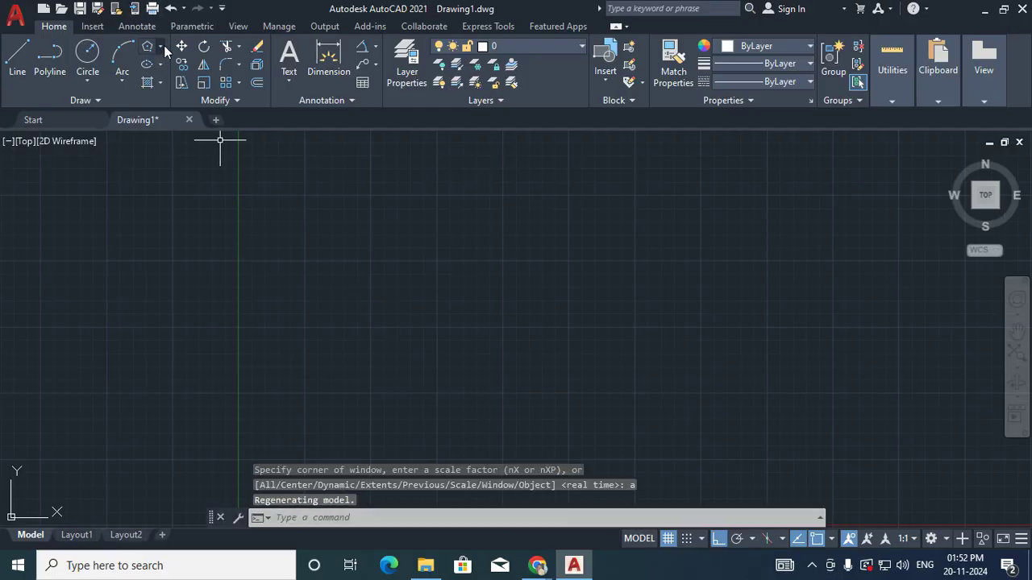
- Draw a six-sided polygon by edge with a 25-unit bottom edge
{"action": "left_click", "coordinate": [162, 46]}
{"action": "left_click", "coordinate": [179, 99]}
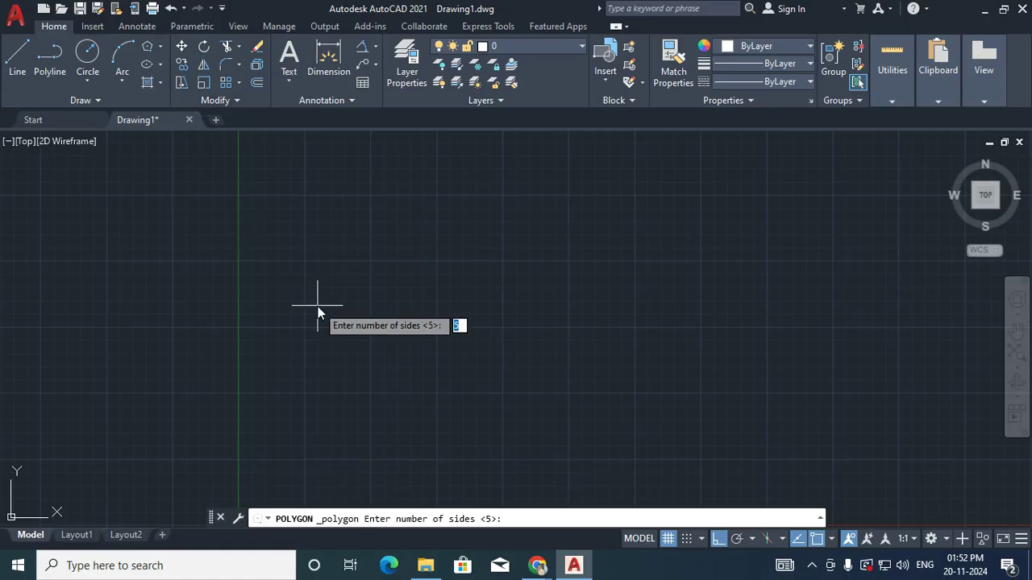
{"action": "type", "text": "6"}
{"action": "key", "text": "Return"}
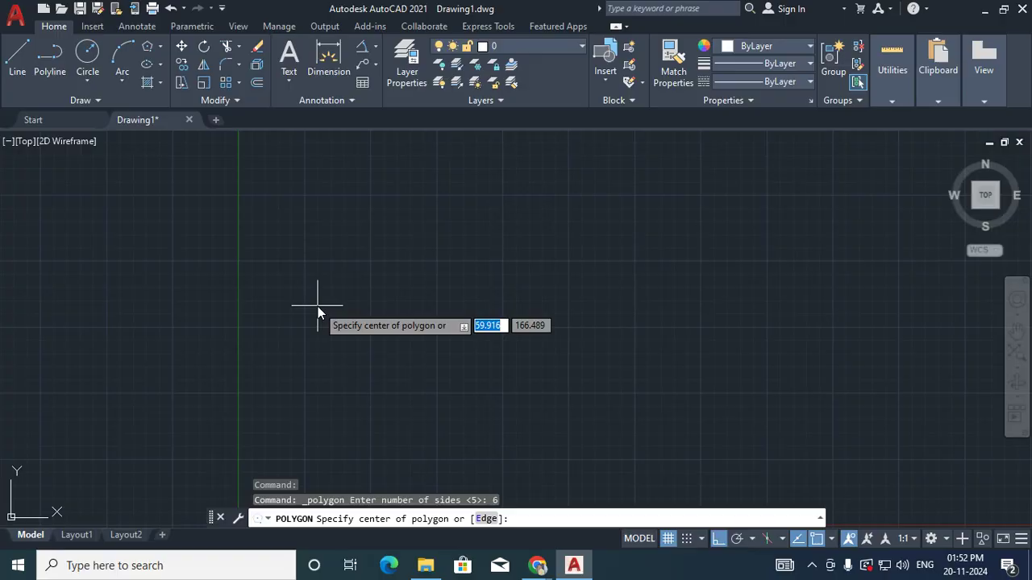
{"action": "type", "text": "e"}
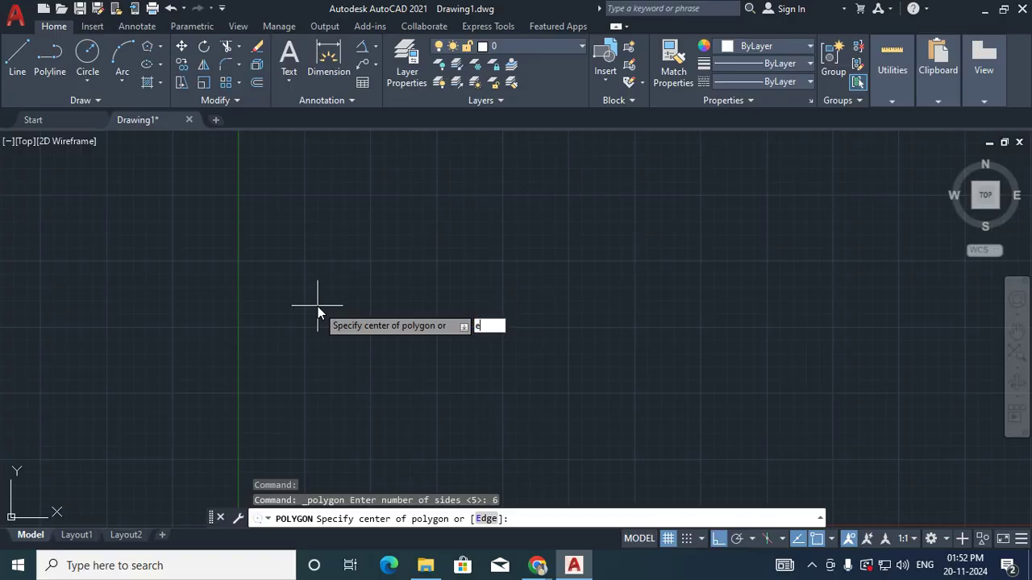
{"action": "key", "text": "Return"}
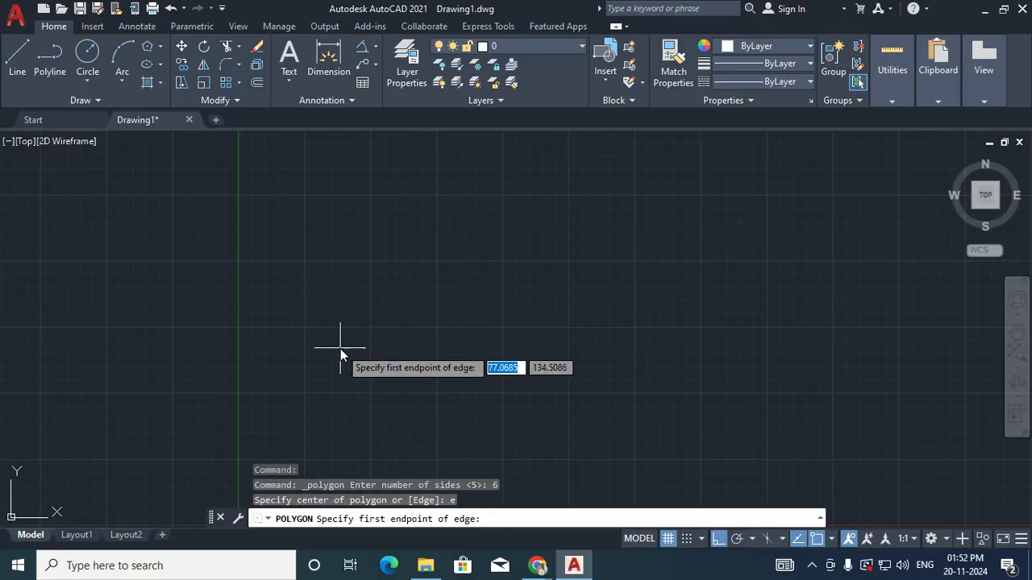
{"action": "left_click", "coordinate": [338, 354]}
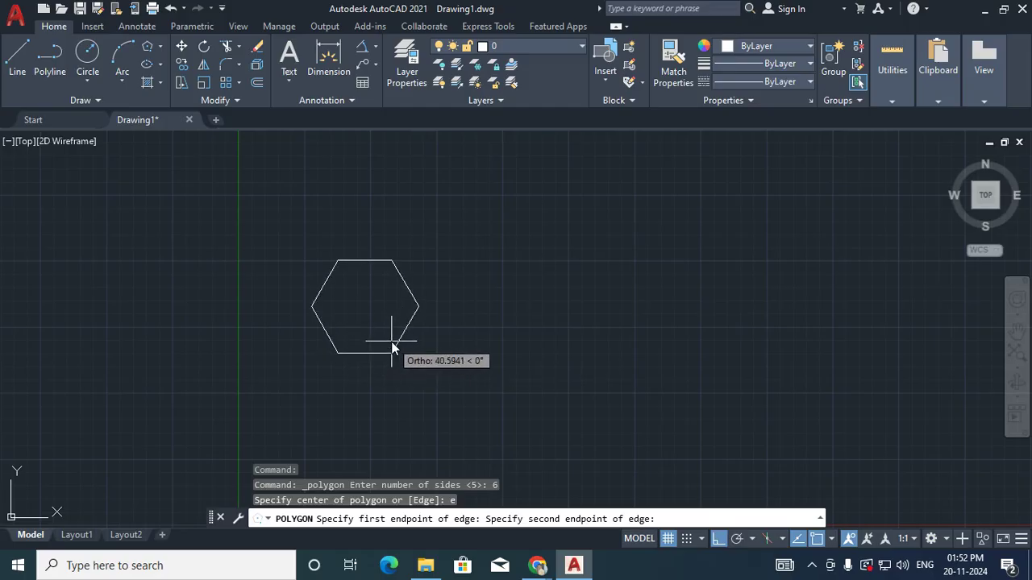
{"action": "key", "text": "F8"}
{"action": "type", "text": "25"}
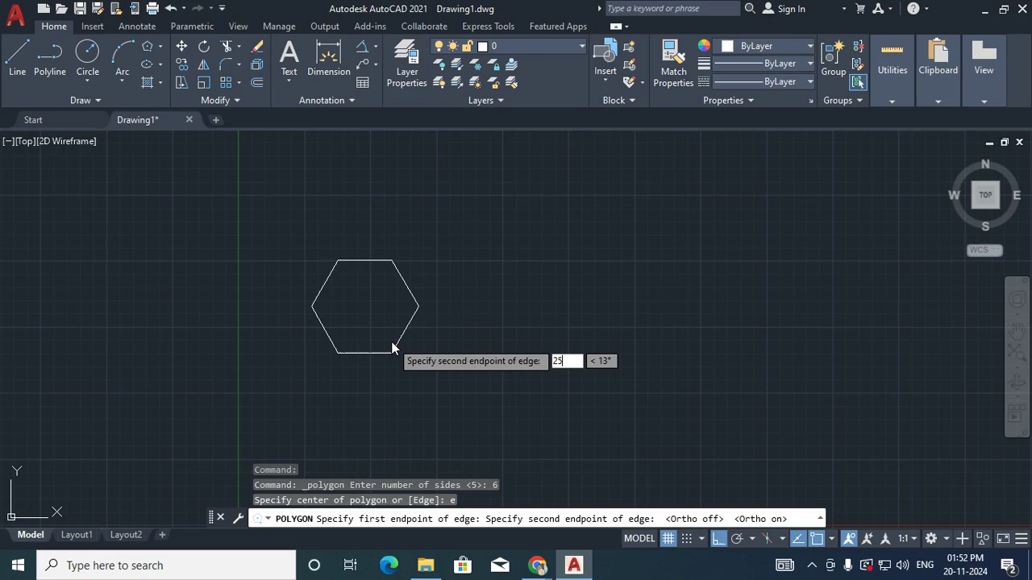
{"action": "key", "text": "Return"}
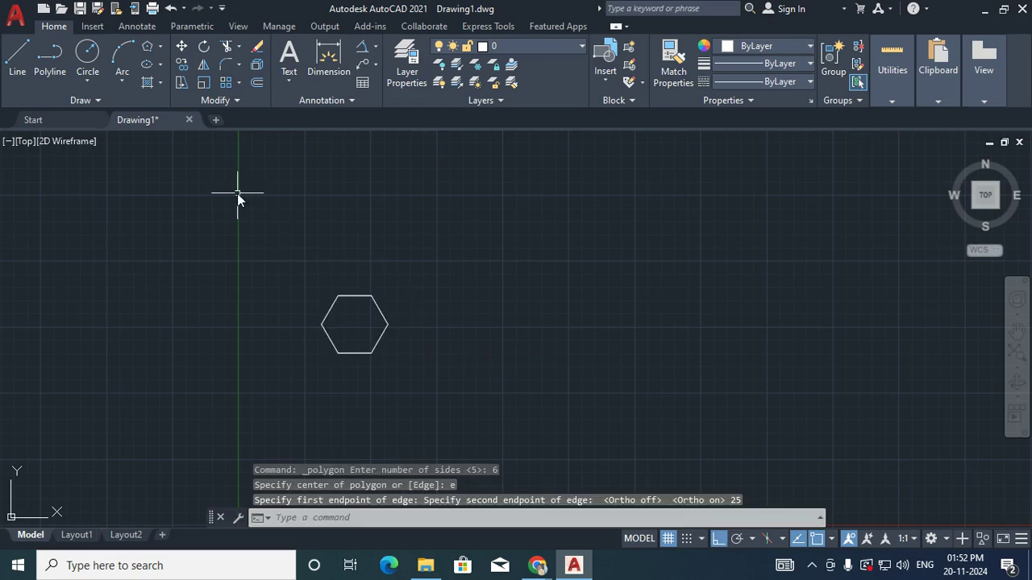
- Draw a long horizontal reference line above the hexagon
{"action": "left_click", "coordinate": [17, 55]}
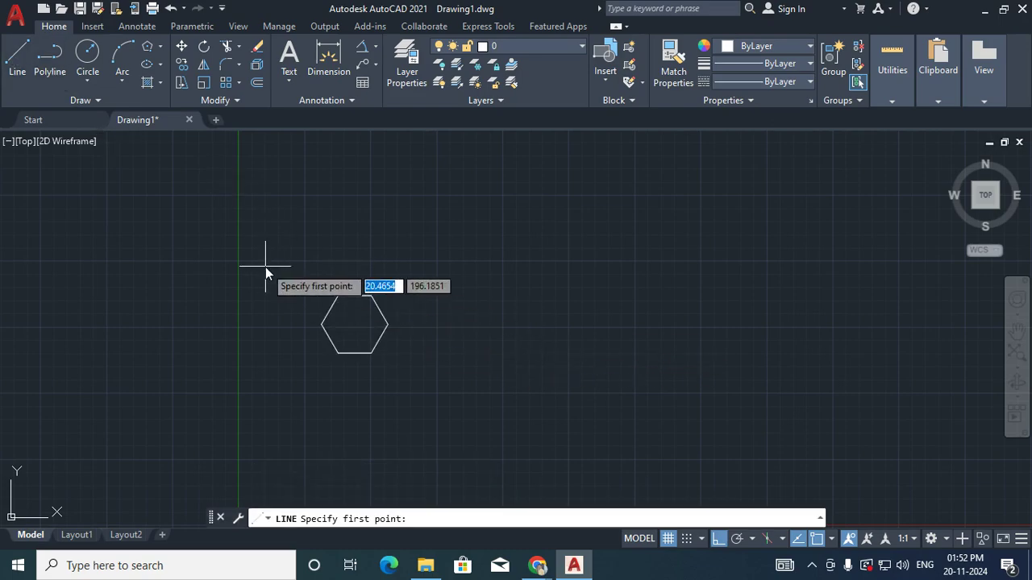
{"action": "left_click", "coordinate": [258, 269]}
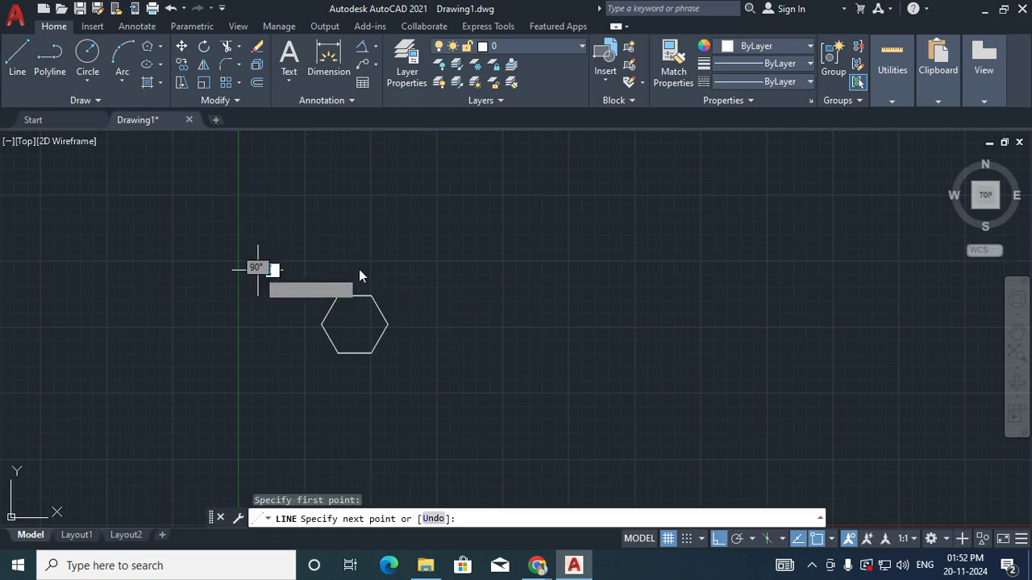
{"action": "left_click", "coordinate": [688, 296]}
{"action": "key", "text": "Return"}
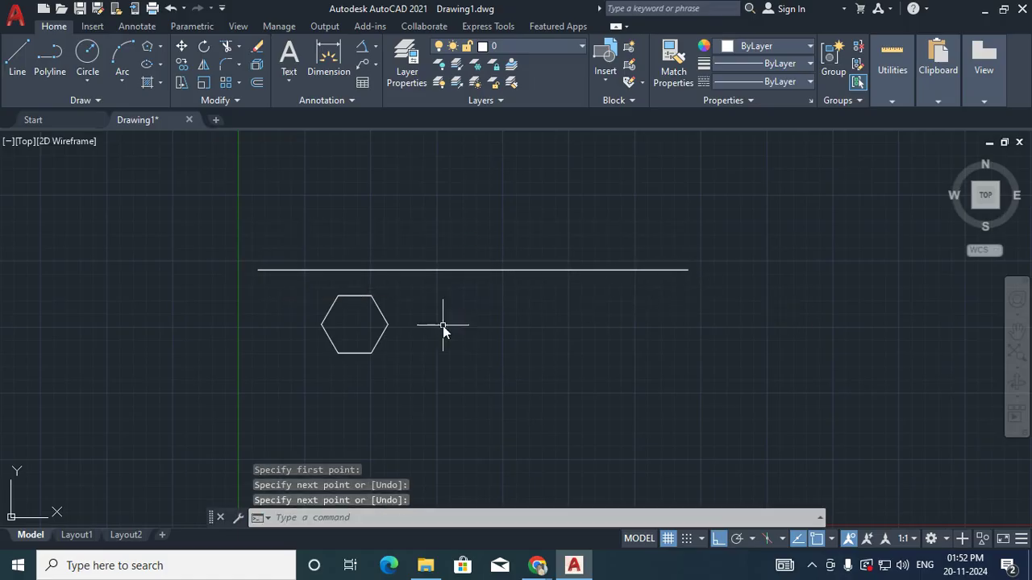
- Project four vertical lines from the hexagon's vertices up past the reference line
{"action": "key", "text": "Return"}
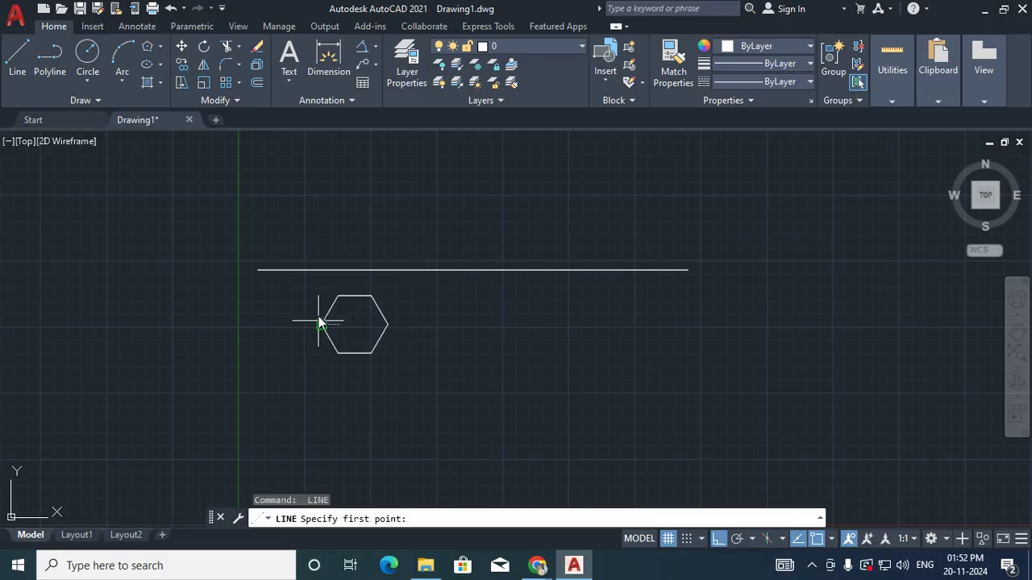
{"action": "left_click", "coordinate": [322, 324]}
{"action": "left_click", "coordinate": [340, 221]}
{"action": "key", "text": "Return"}
{"action": "key", "text": "Return"}
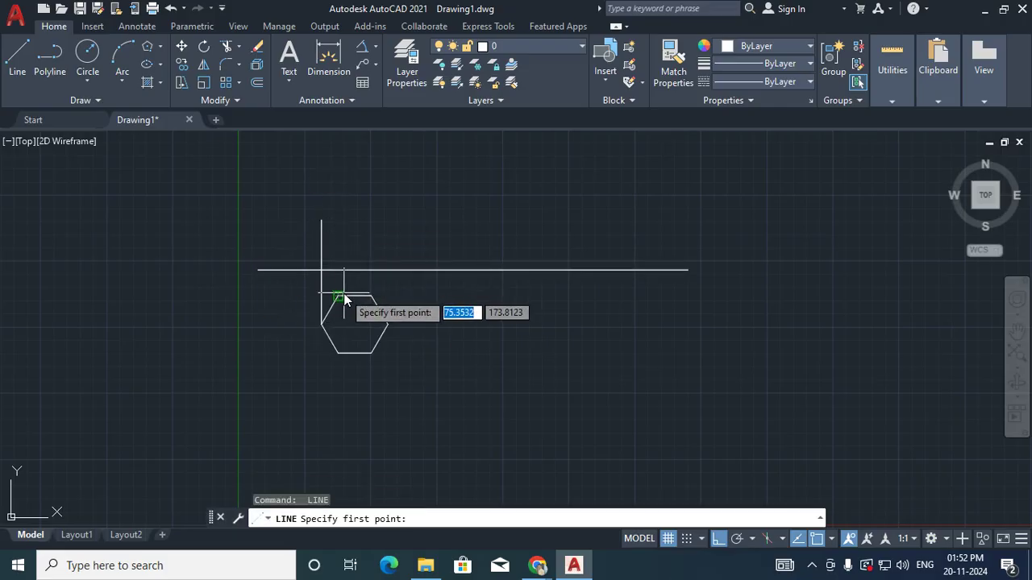
{"action": "left_click", "coordinate": [339, 300]}
{"action": "left_click", "coordinate": [344, 225]}
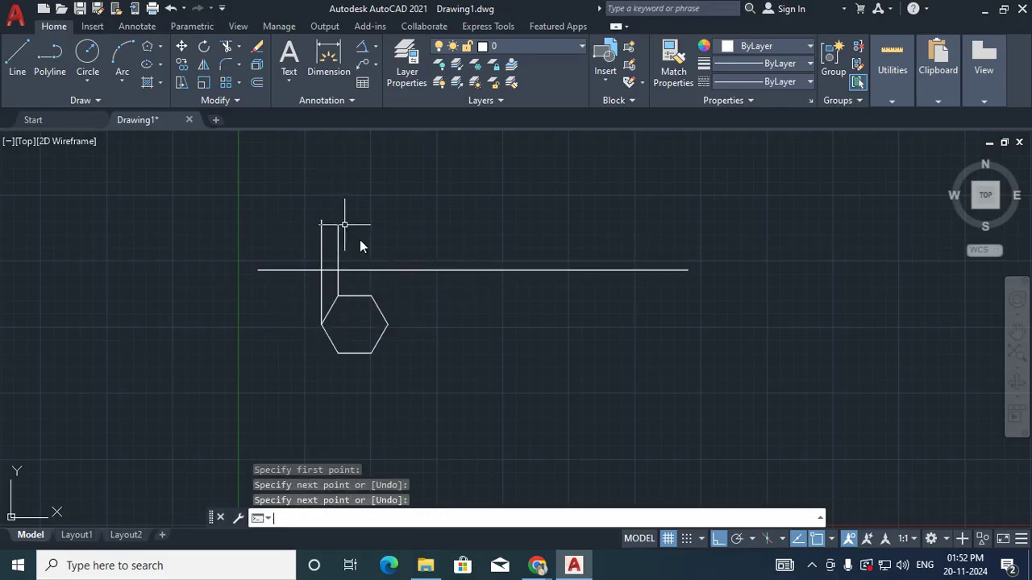
{"action": "key", "text": "Return"}
{"action": "key", "text": "Return"}
{"action": "left_click", "coordinate": [372, 295]}
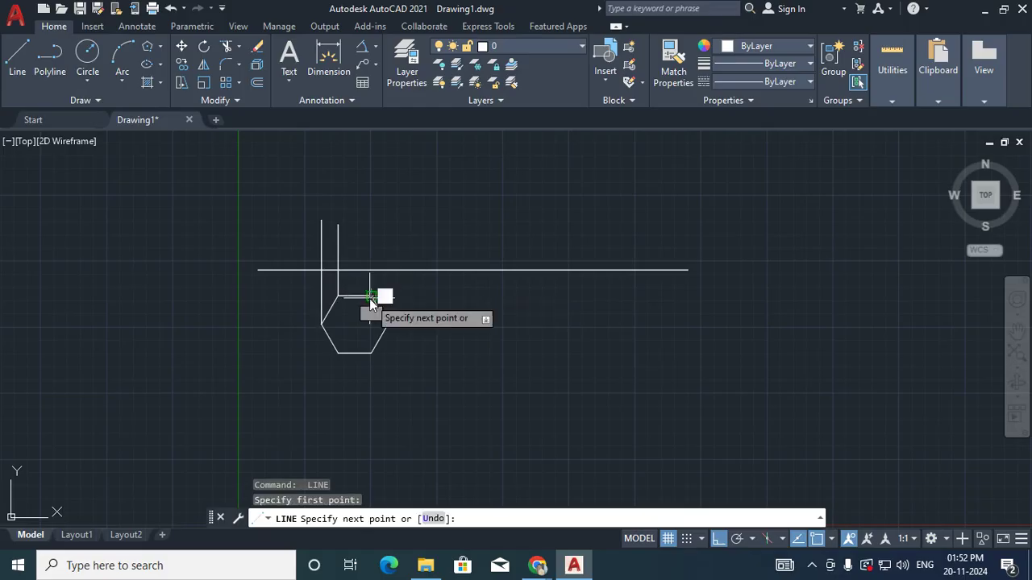
{"action": "left_click", "coordinate": [378, 246]}
{"action": "key", "text": "Return"}
{"action": "key", "text": "Return"}
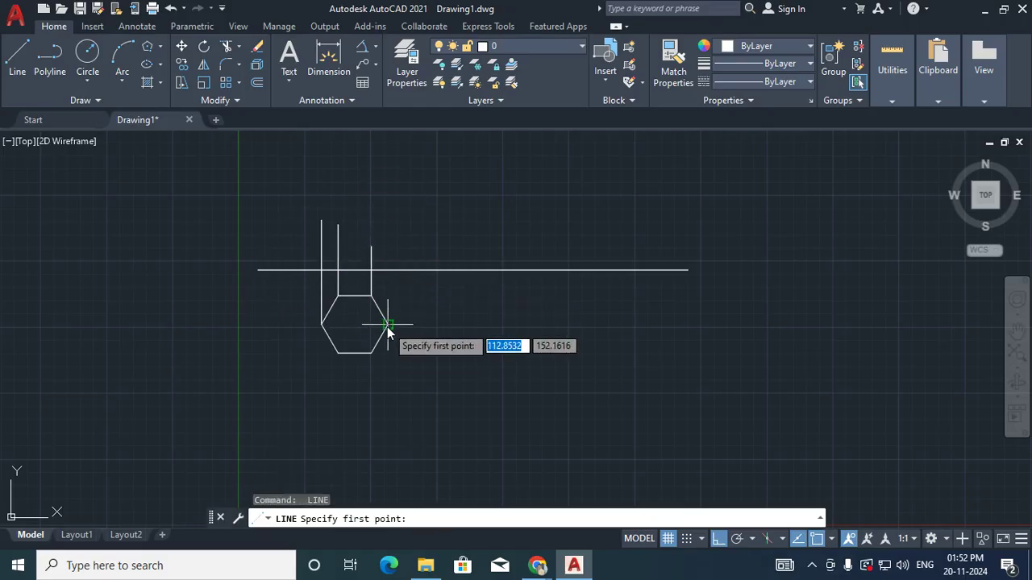
{"action": "left_click", "coordinate": [388, 325]}
{"action": "left_click", "coordinate": [395, 242]}
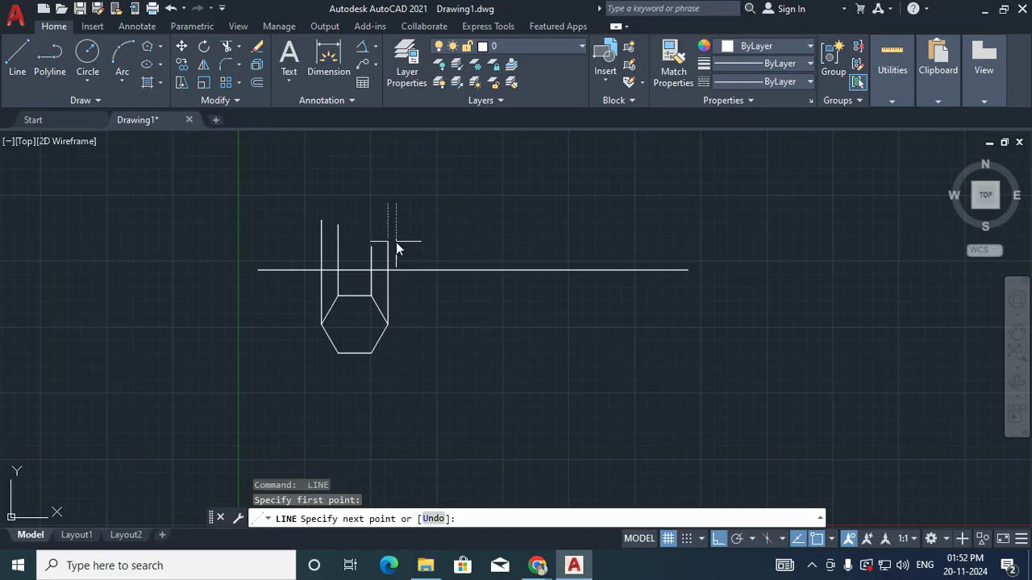
{"action": "key", "text": "Return"}
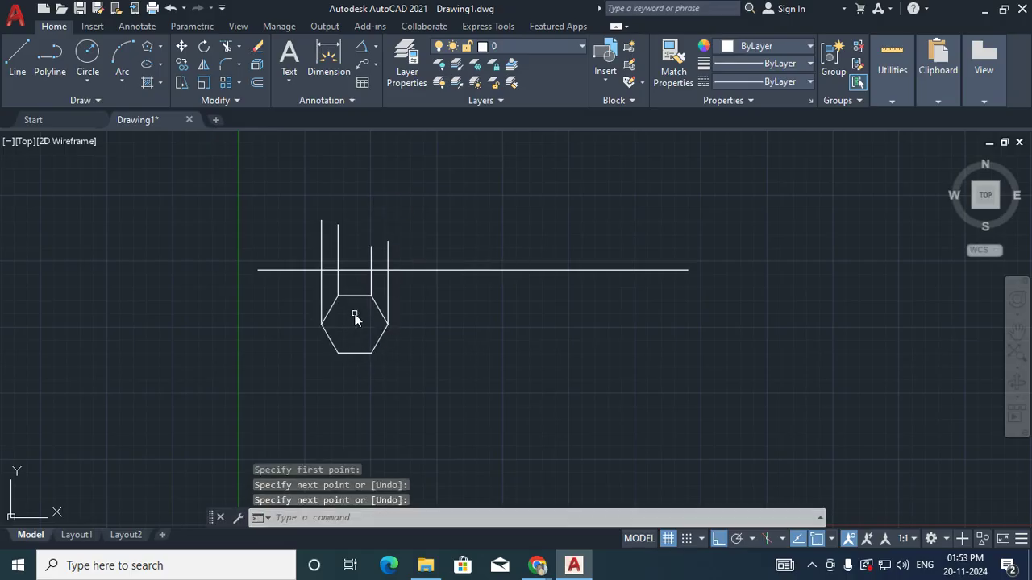
- Trim the stubs above the reference line and draw two 55-unit vertical outer edges
{"action": "type", "text": "tr"}
{"action": "key", "text": "Return"}
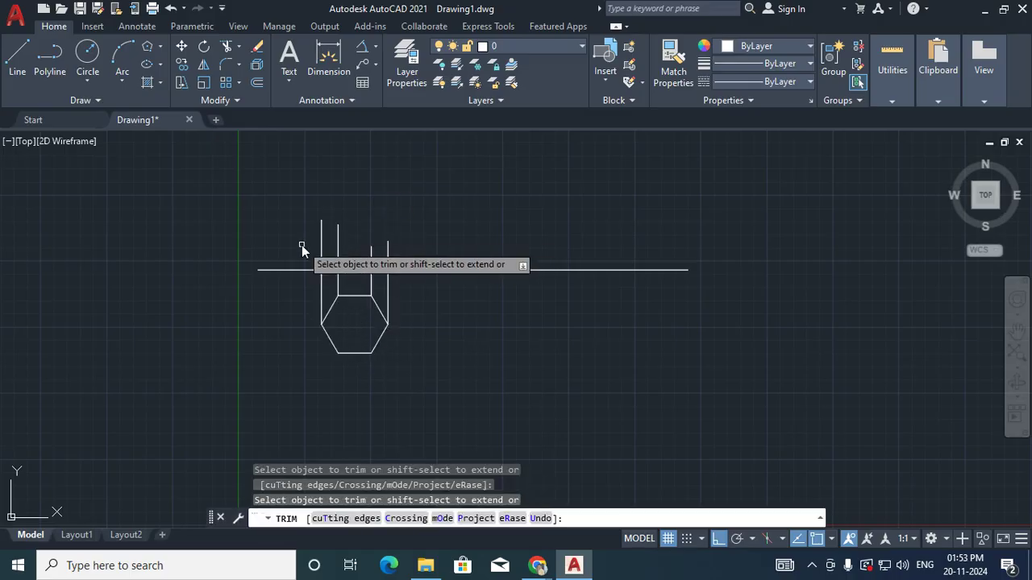
{"action": "left_click_drag", "start_coordinate": [301, 244], "coordinate": [400, 260]}
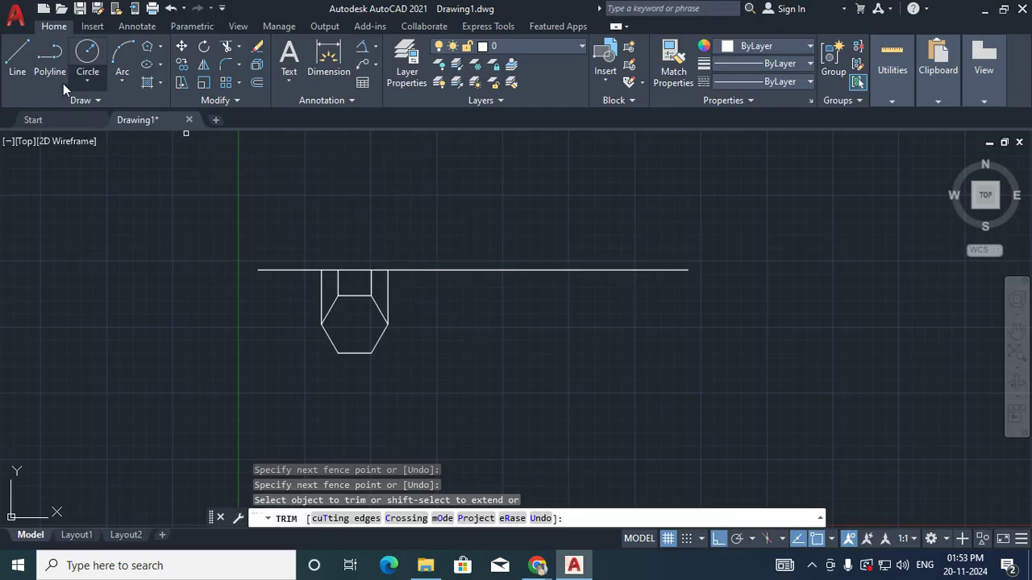
{"action": "left_click", "coordinate": [320, 270]}
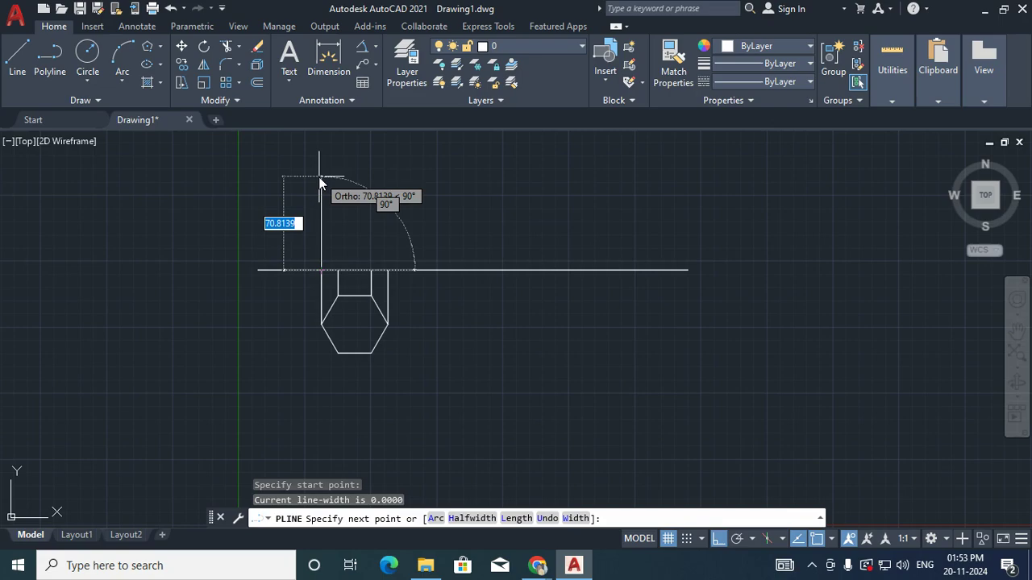
{"action": "type", "text": "55"}
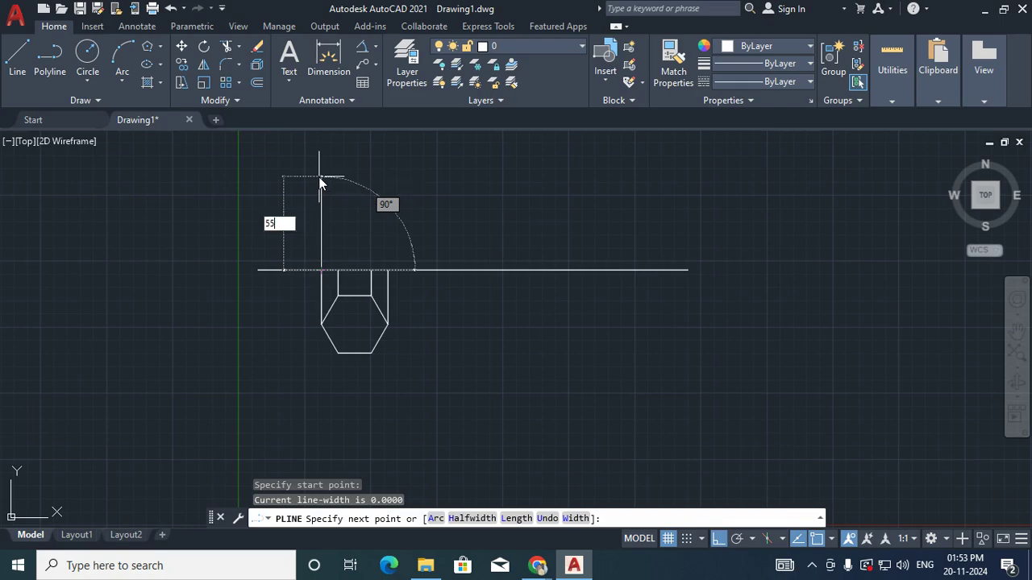
{"action": "key", "text": "Return"}
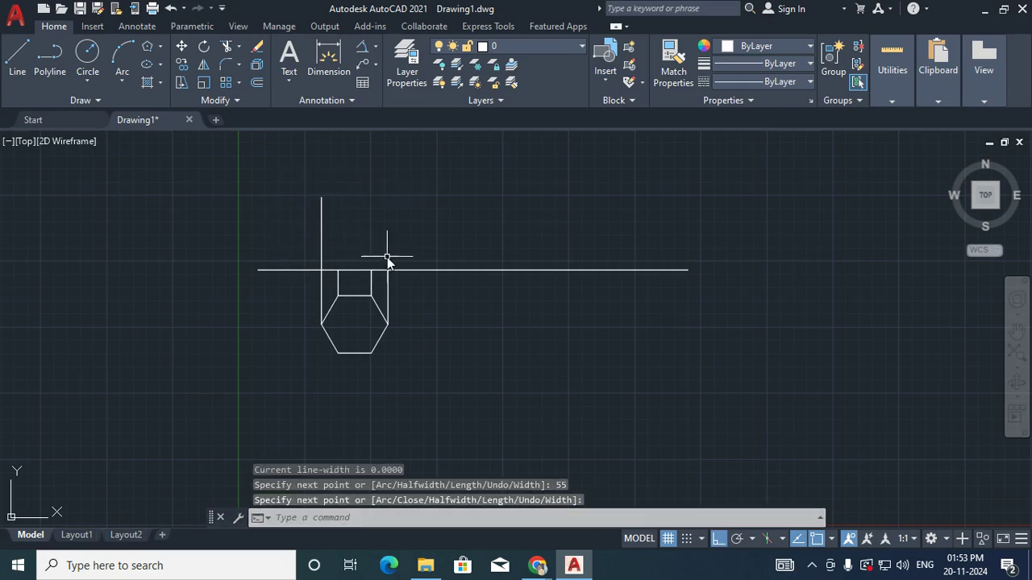
{"action": "key", "text": "Return"}
{"action": "key", "text": "Return"}
{"action": "left_click", "coordinate": [387, 270]}
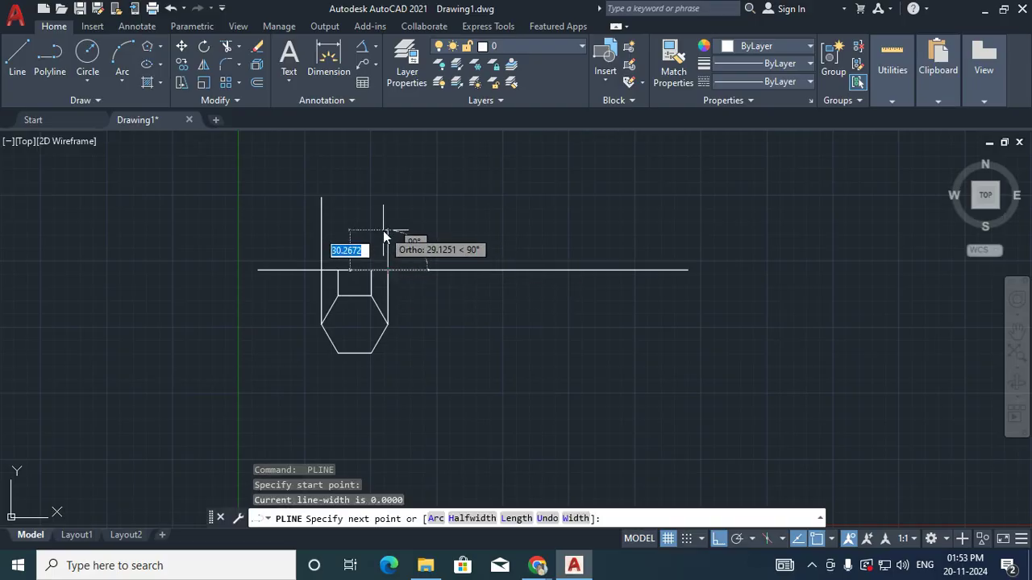
{"action": "type", "text": "55"}
{"action": "key", "text": "Return"}
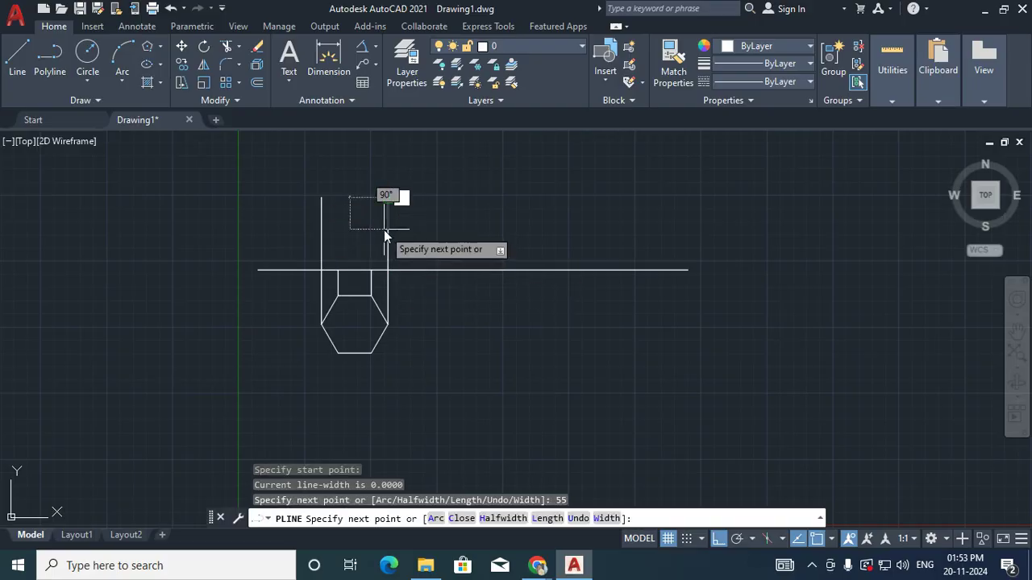
{"action": "key", "text": "Return"}
- Close the rectangle's top edge and add two inner vertical edges from the reference line
{"action": "left_click", "coordinate": [18, 53]}
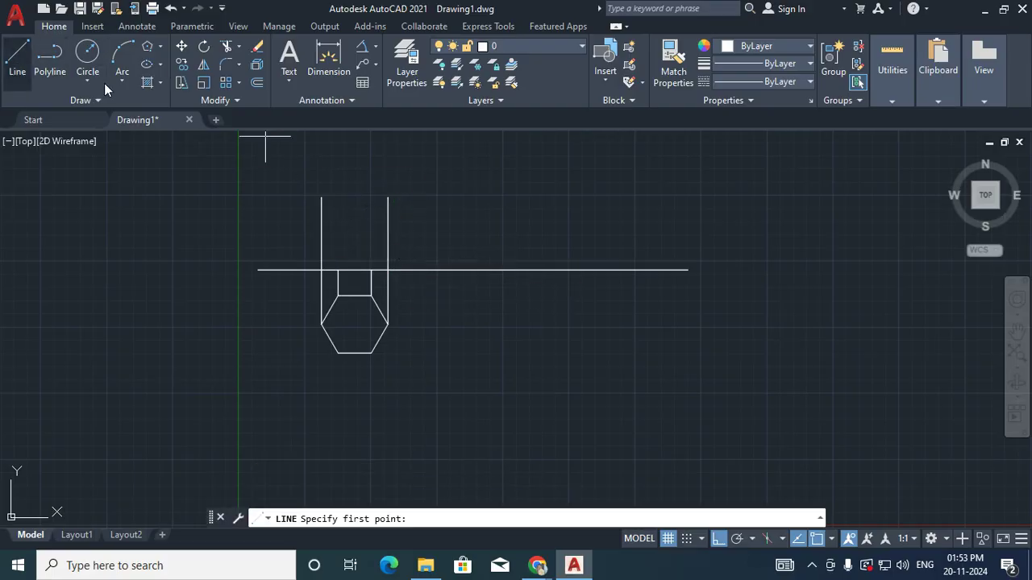
{"action": "left_click", "coordinate": [321, 198]}
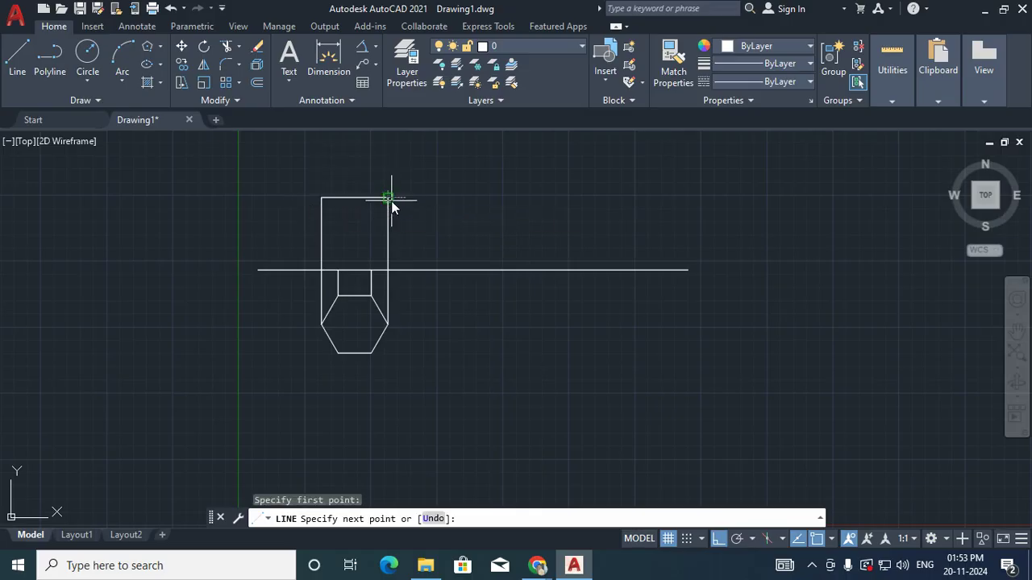
{"action": "left_click", "coordinate": [388, 198]}
{"action": "key", "text": "Return"}
{"action": "key", "text": "Return"}
{"action": "left_click", "coordinate": [338, 271]}
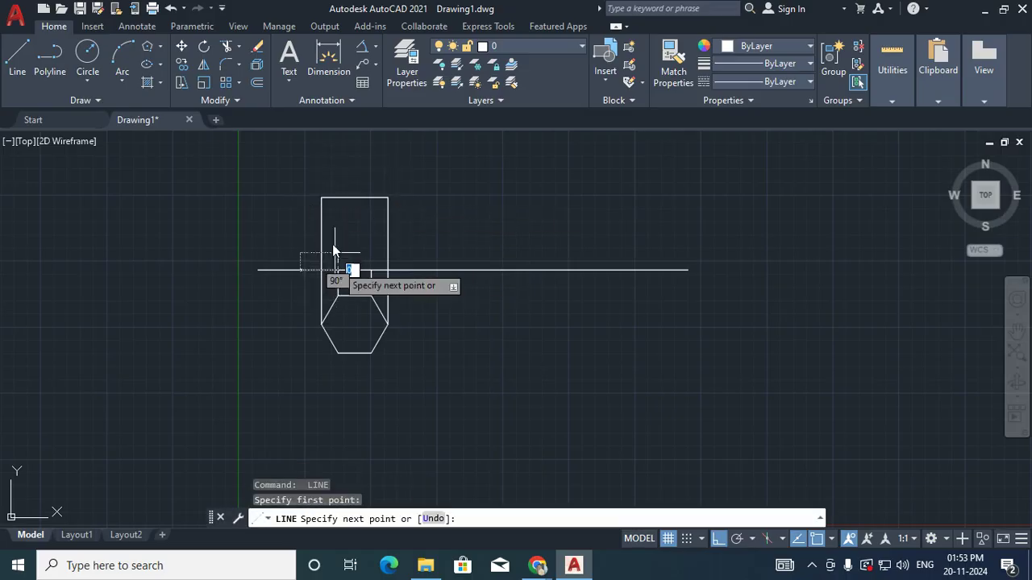
{"action": "left_click", "coordinate": [338, 198]}
{"action": "key", "text": "Return"}
{"action": "key", "text": "Return"}
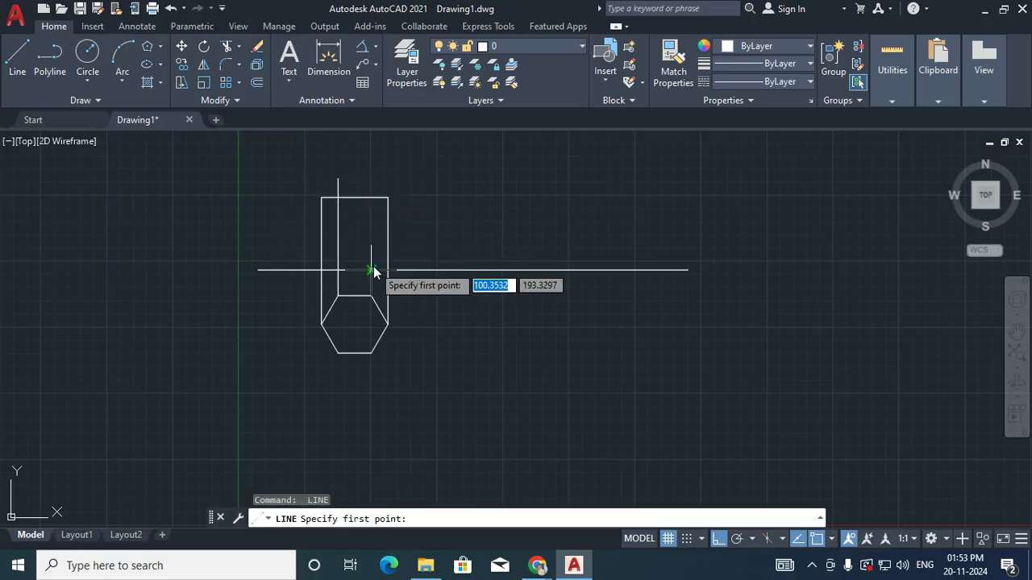
{"action": "left_click", "coordinate": [371, 270]}
{"action": "left_click", "coordinate": [369, 175]}
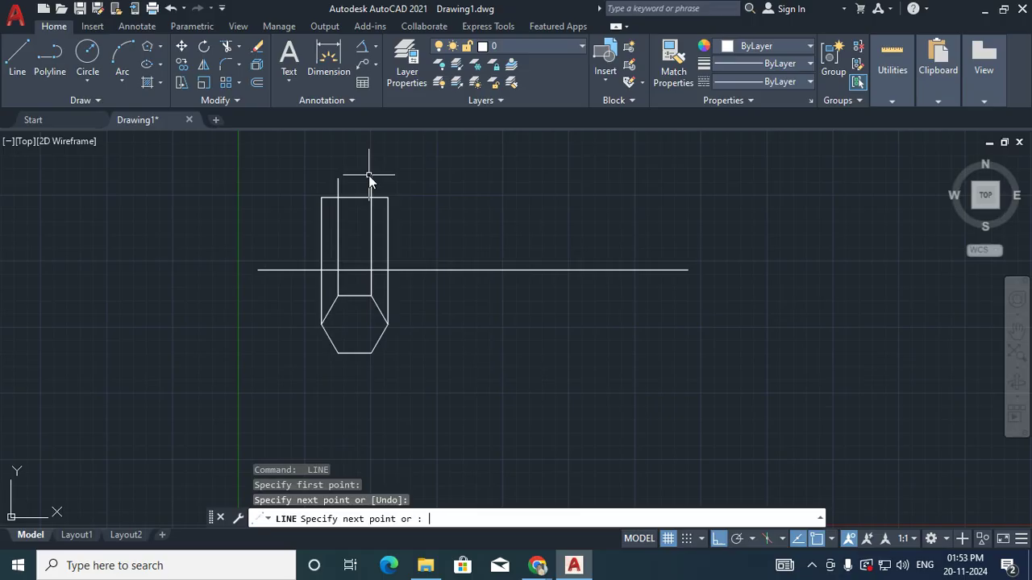
{"action": "key", "text": "Return"}
- Fence-trim the inner edge ends sticking above the rectangle top
{"action": "type", "text": "tr"}
{"action": "key", "text": "Return"}
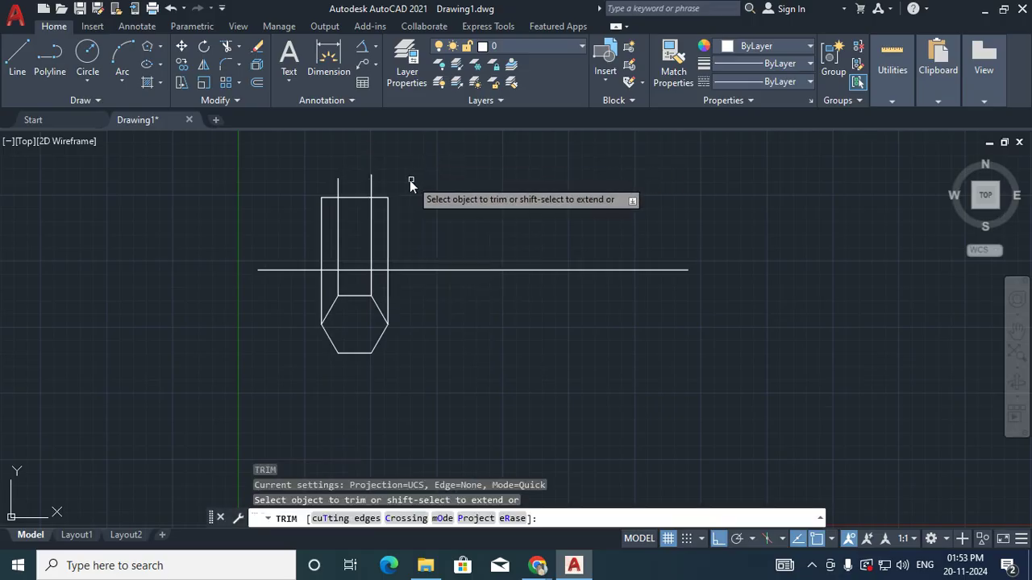
{"action": "left_click_drag", "start_coordinate": [397, 179], "coordinate": [322, 184]}
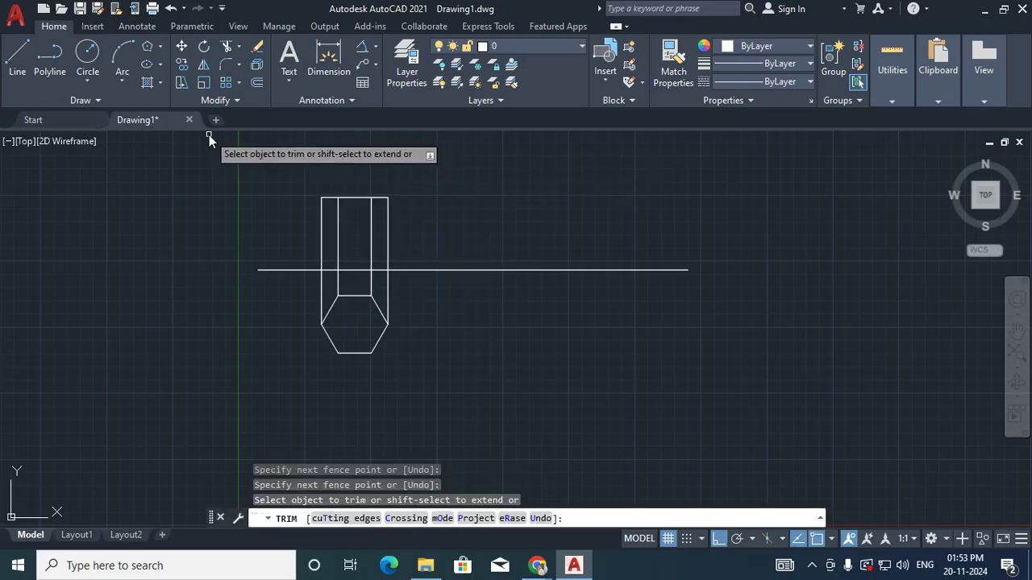
- Add a short line along the reference line, then draw and delete a stray diagonal
{"action": "left_click", "coordinate": [17, 57]}
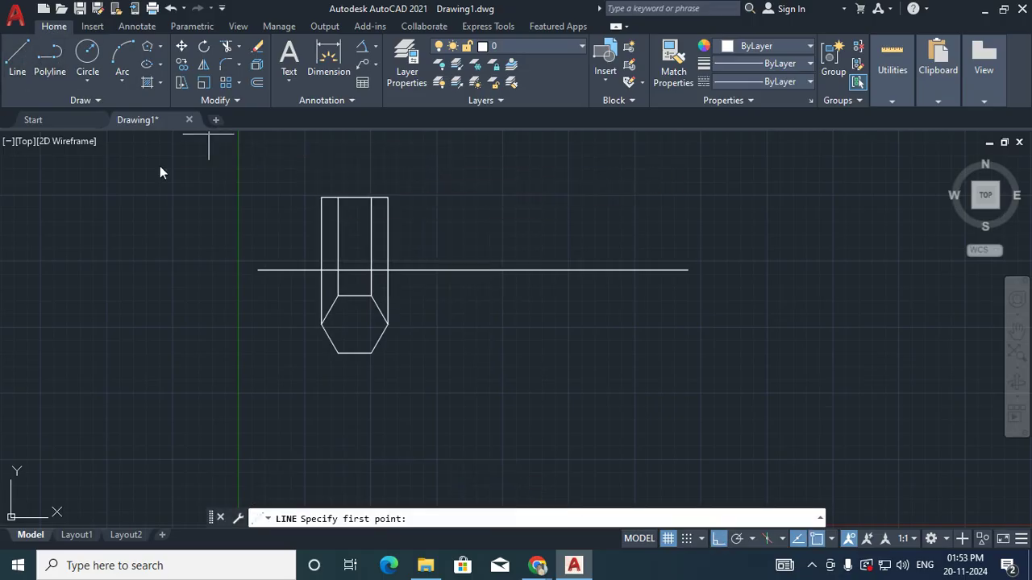
{"action": "left_click", "coordinate": [321, 270]}
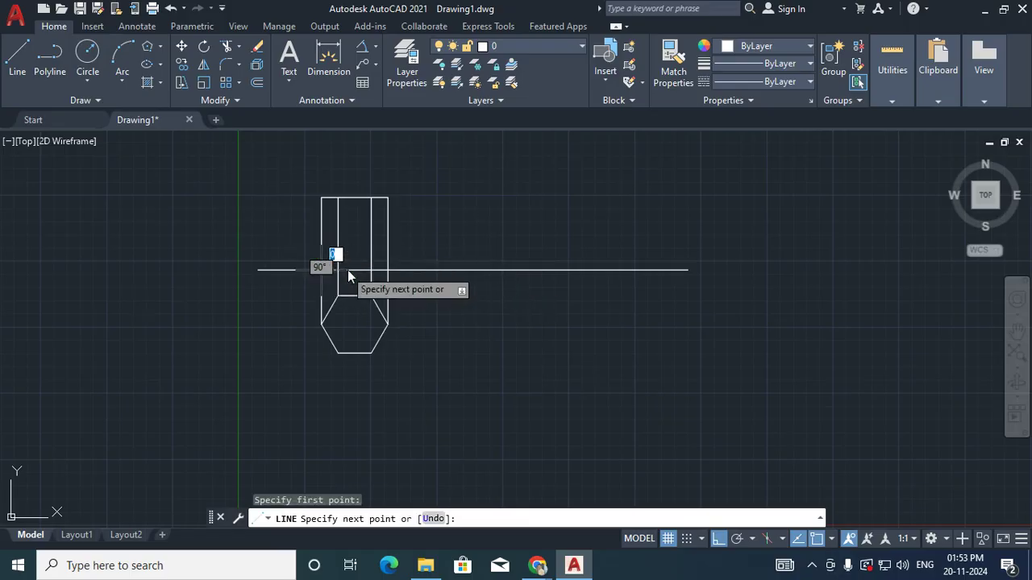
{"action": "left_click", "coordinate": [400, 270]}
{"action": "key", "text": "Return"}
{"action": "left_click", "coordinate": [31, 60]}
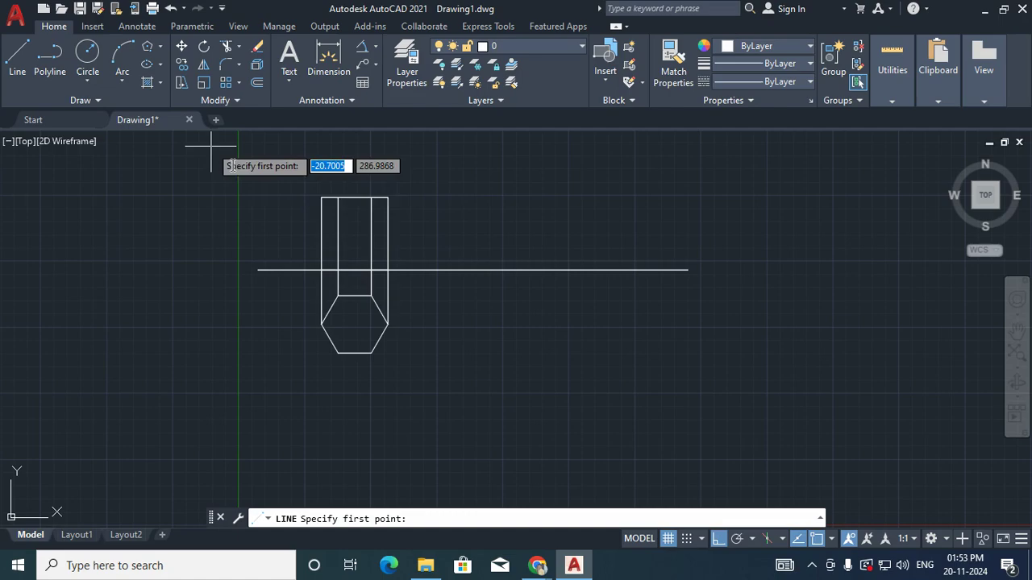
{"action": "left_click", "coordinate": [321, 198]}
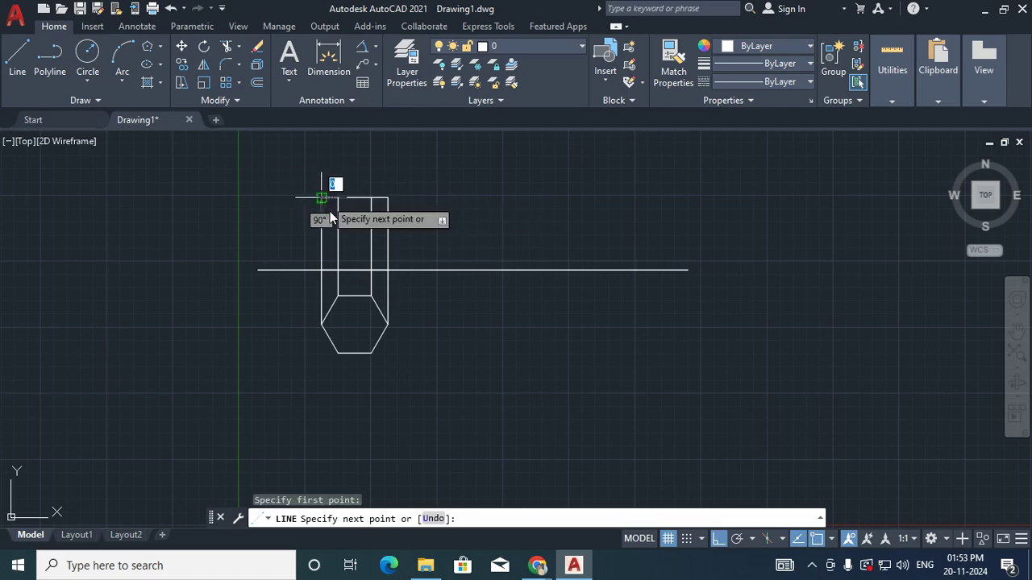
{"action": "left_click", "coordinate": [258, 270]}
{"action": "key", "text": "Escape"}
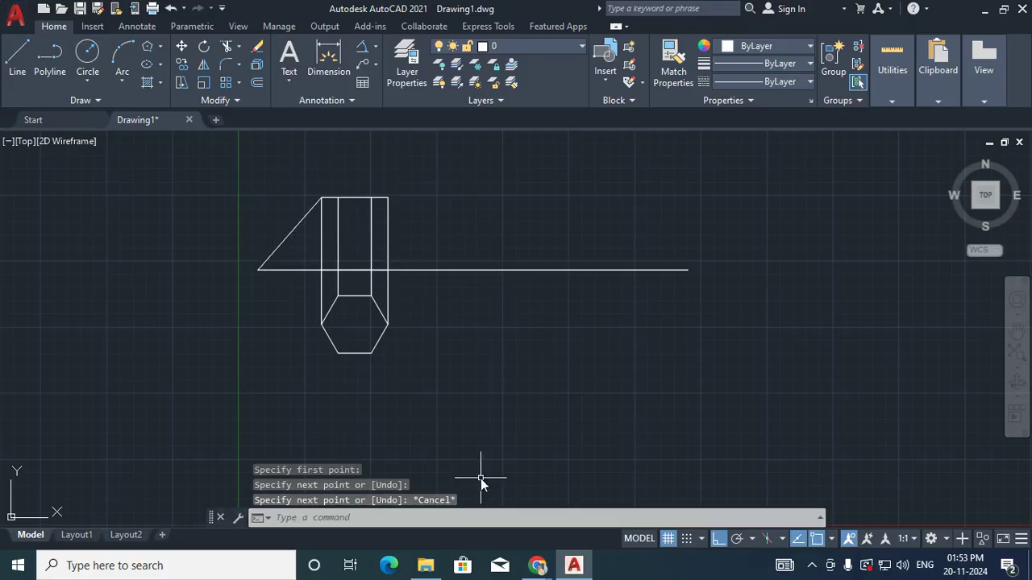
{"action": "left_click", "coordinate": [295, 233]}
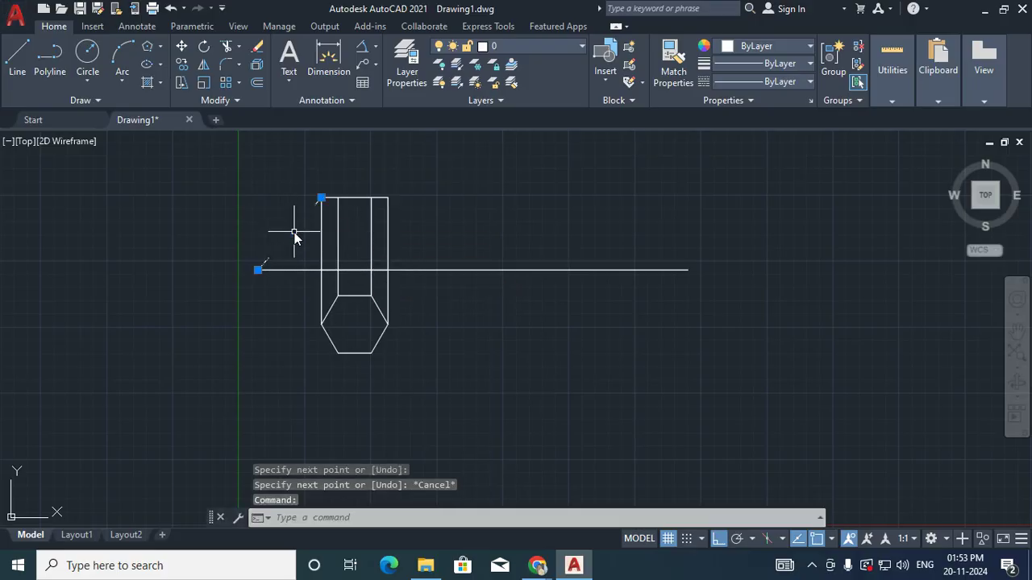
{"action": "key", "text": "Delete"}
- Draw a diagonal from the rectangle's top-left to bottom-right corner with Ortho off
{"action": "left_click", "coordinate": [17, 58]}
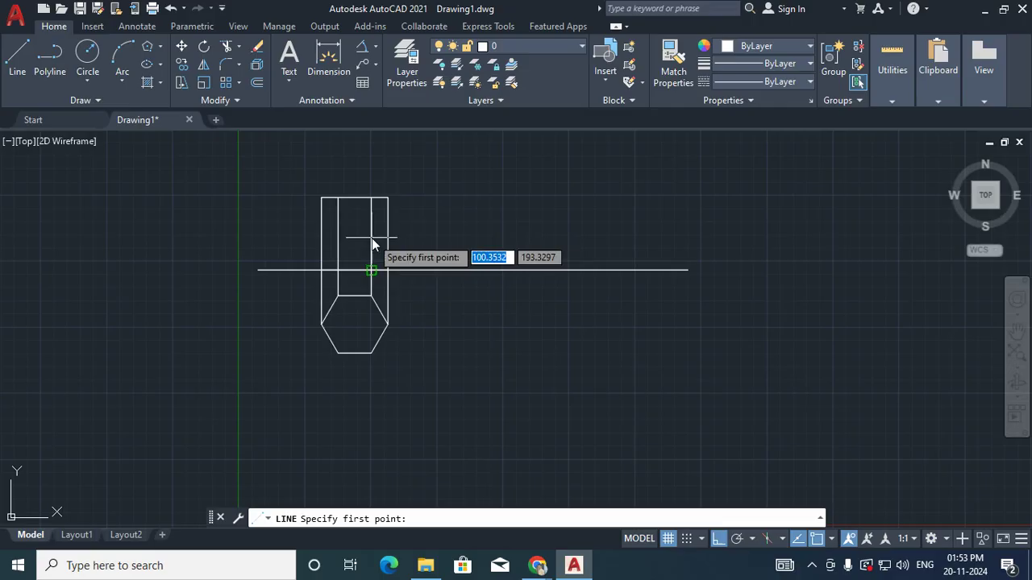
{"action": "left_click", "coordinate": [320, 197]}
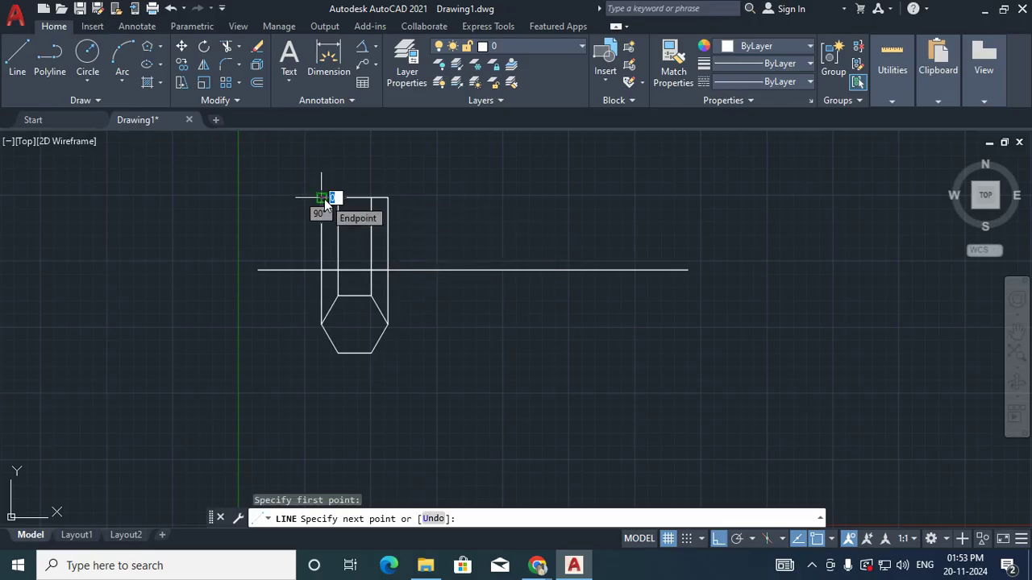
{"action": "key", "text": "F8"}
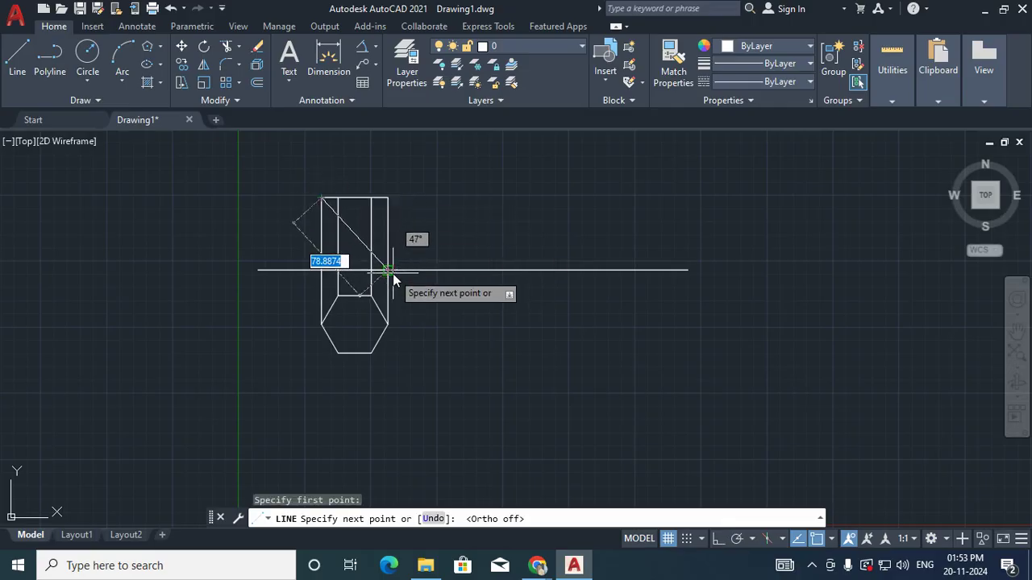
{"action": "left_click", "coordinate": [389, 270]}
{"action": "key", "text": "Return"}
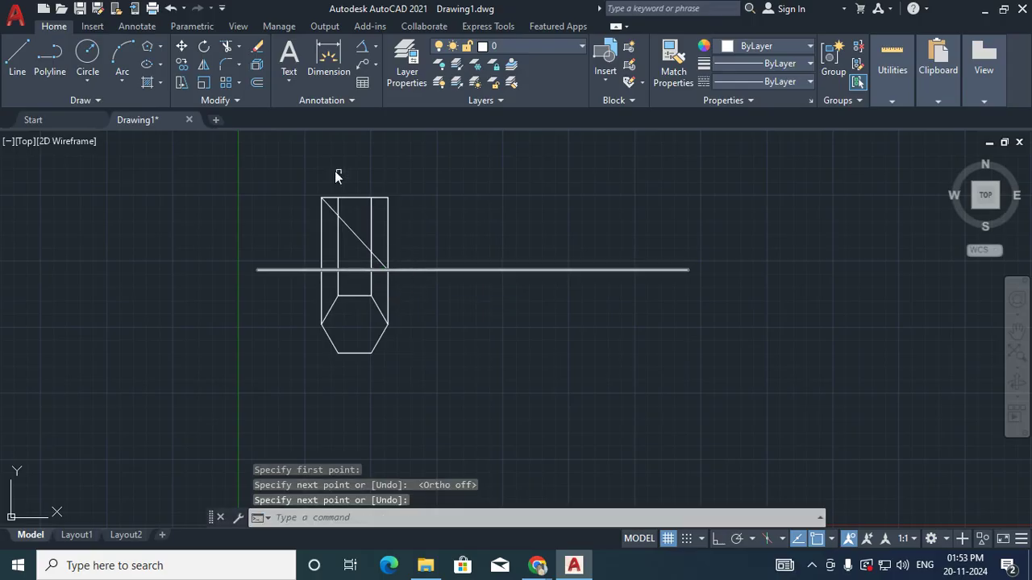
- Copy the front view farther right along the reference line and select the copy
{"action": "left_click", "coordinate": [300, 178]}
{"action": "left_click", "coordinate": [424, 286]}
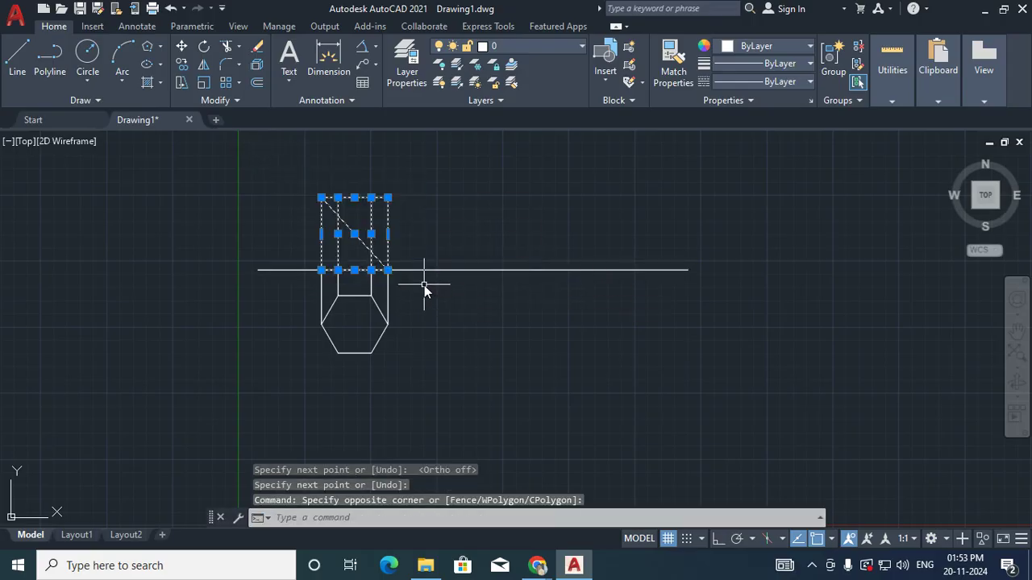
{"action": "left_click", "coordinate": [182, 67]}
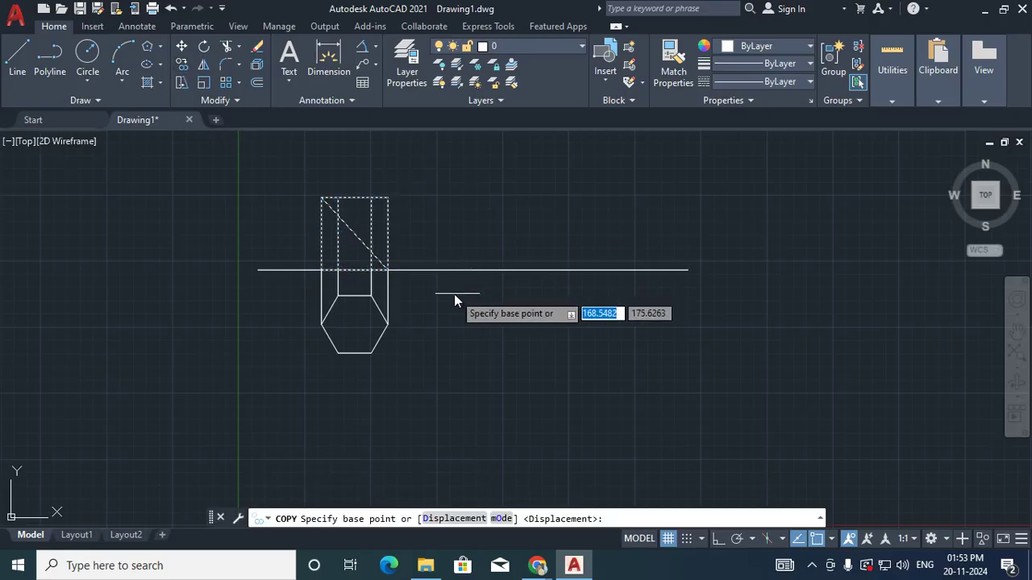
{"action": "left_click", "coordinate": [388, 270]}
{"action": "left_click", "coordinate": [581, 271]}
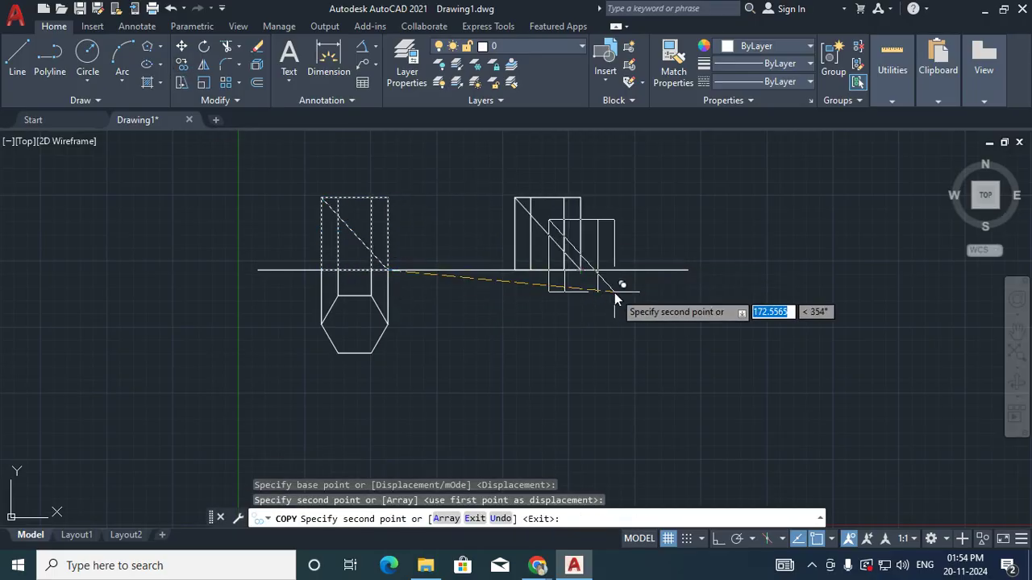
{"action": "key", "text": "Return"}
{"action": "left_click", "coordinate": [493, 178]}
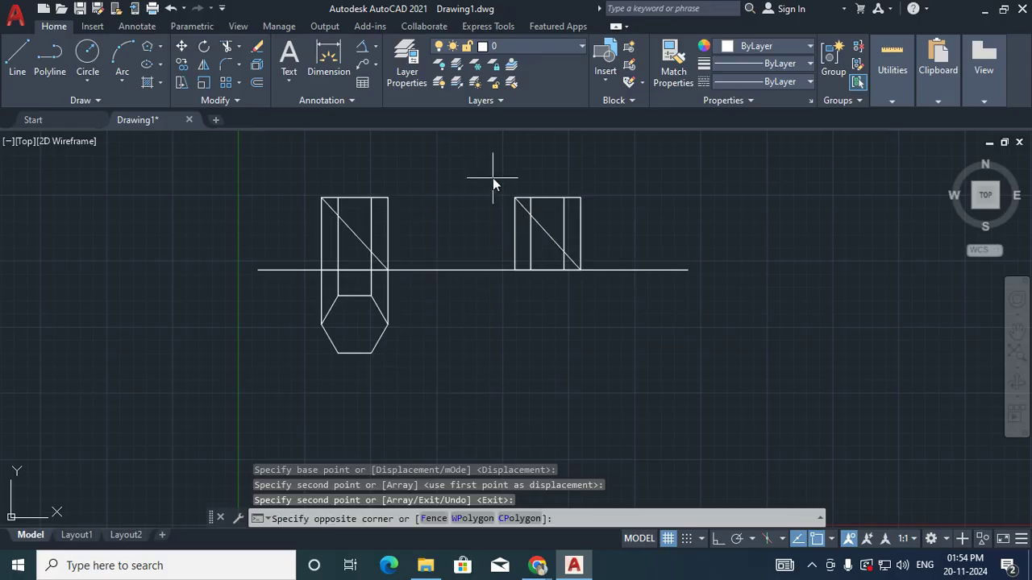
{"action": "left_click", "coordinate": [632, 310]}
- Rotate the copied view -42 degrees about its lower-right corner
{"action": "left_click", "coordinate": [204, 46]}
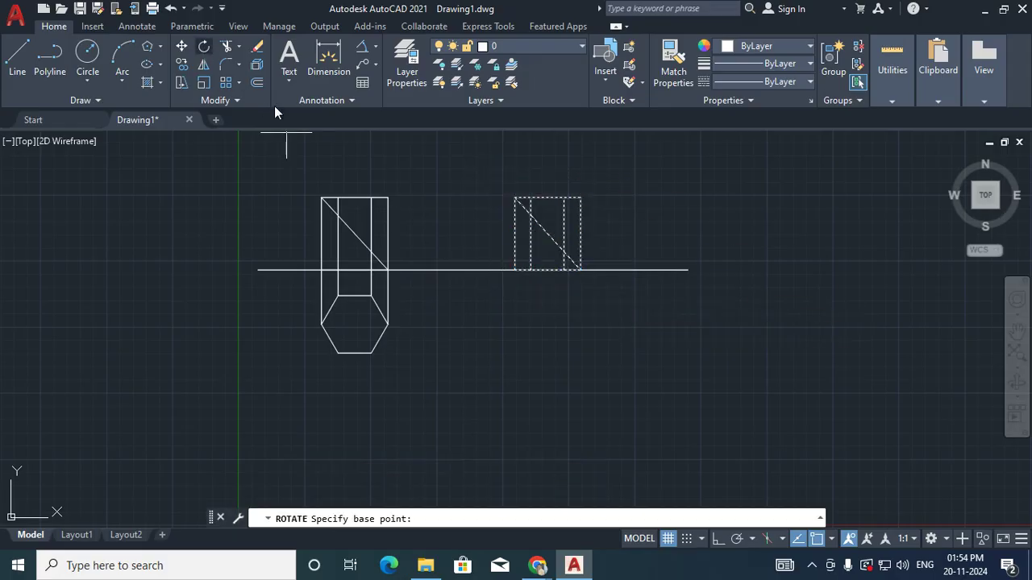
{"action": "left_click", "coordinate": [586, 271]}
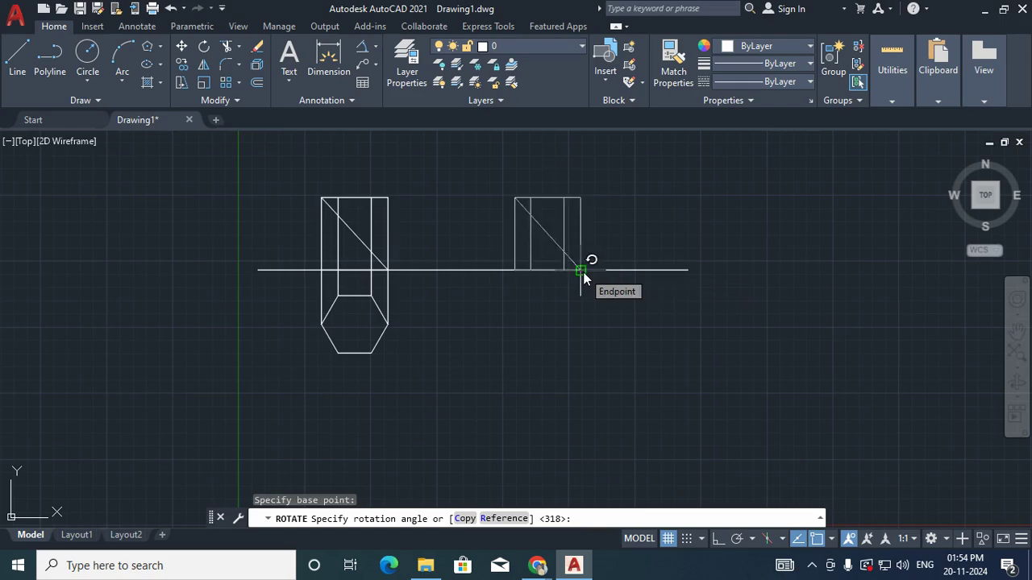
{"action": "type", "text": "-"}
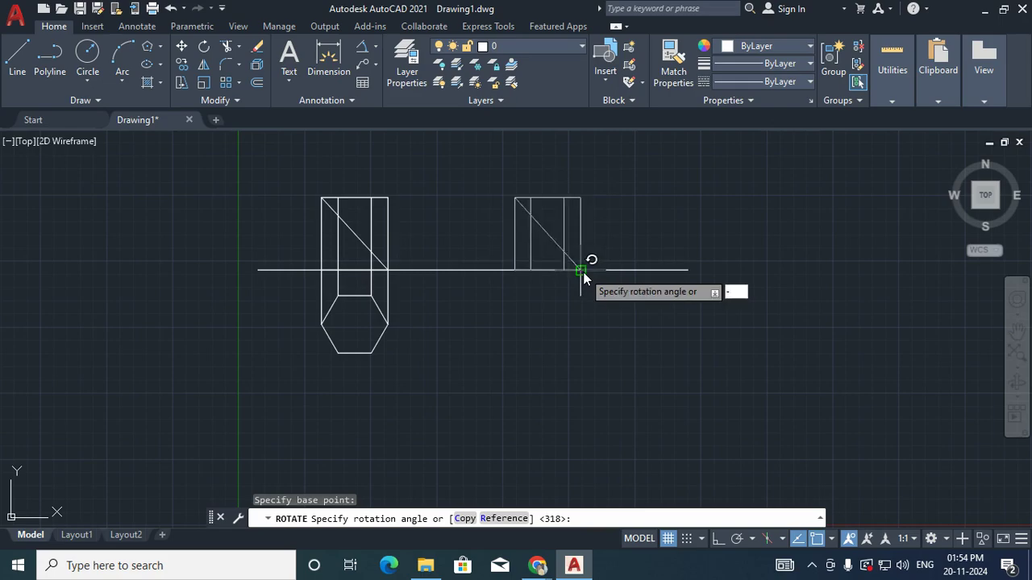
{"action": "type", "text": "42"}
{"action": "key", "text": "Return"}
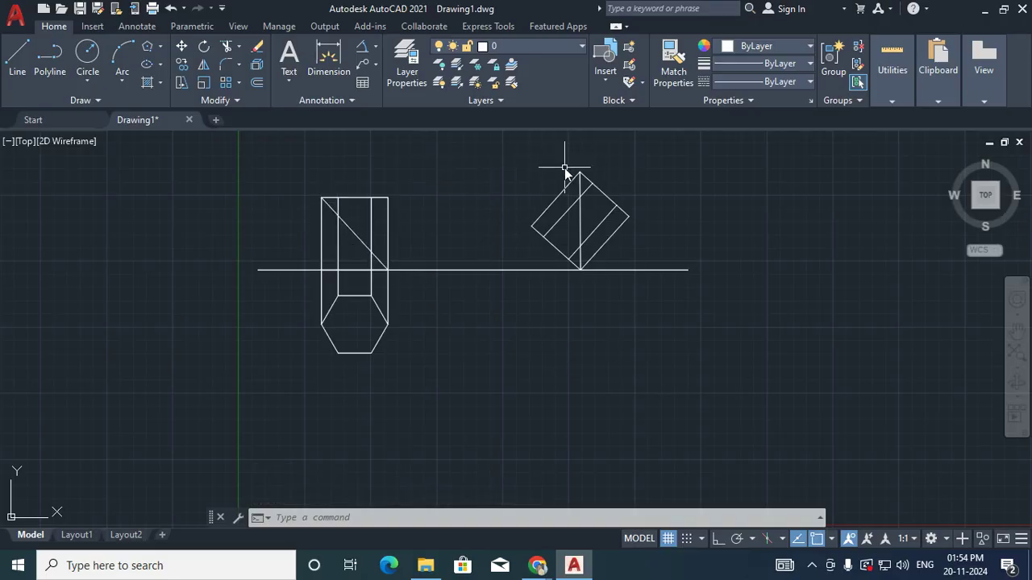
- Draw three horizontal projectors right from the hexagon's upper-right, right and lower-right vertices
{"action": "left_click", "coordinate": [16, 56]}
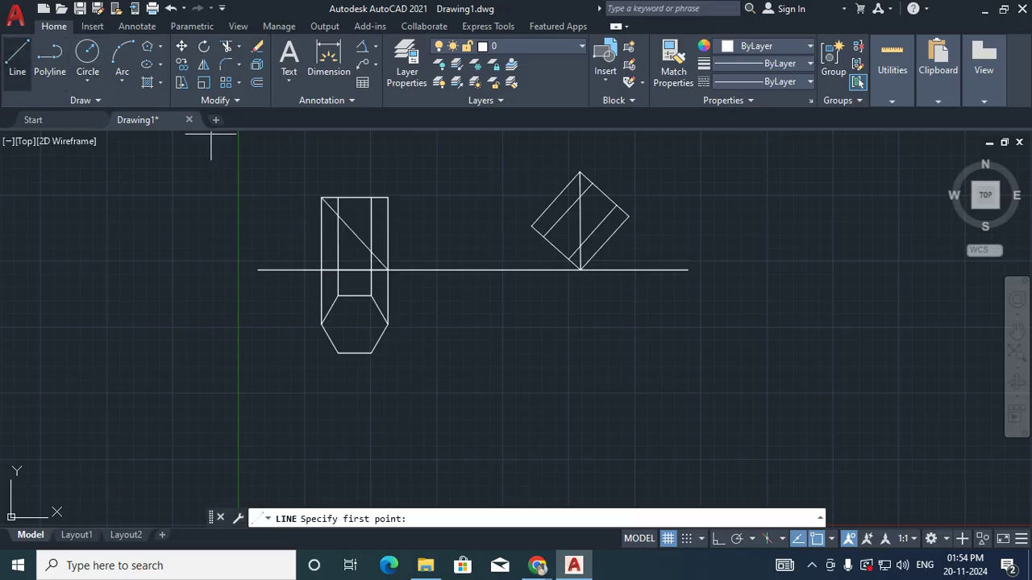
{"action": "left_click", "coordinate": [369, 295]}
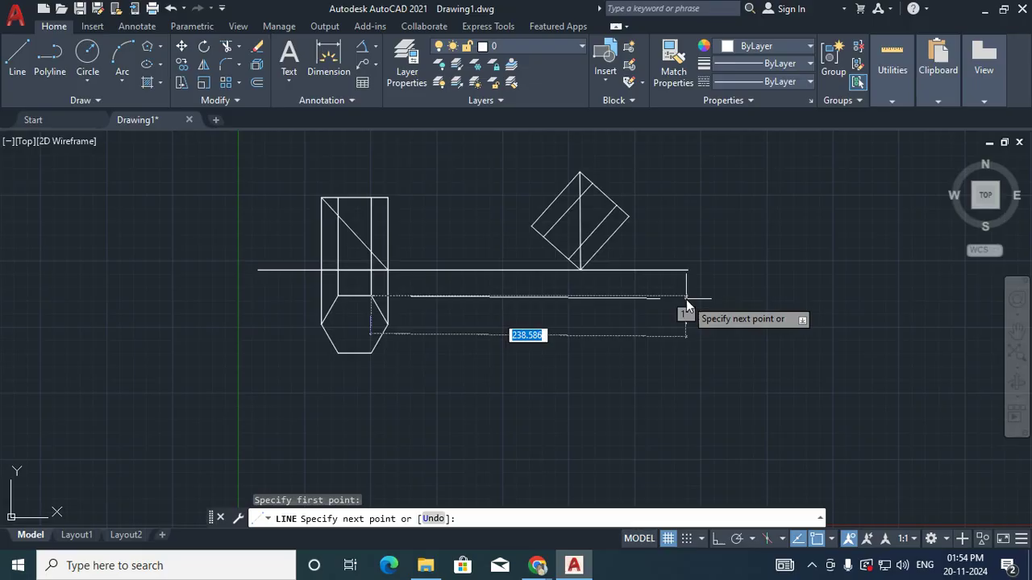
{"action": "key", "text": "F8"}
{"action": "left_click", "coordinate": [686, 299]}
{"action": "key", "text": "Return"}
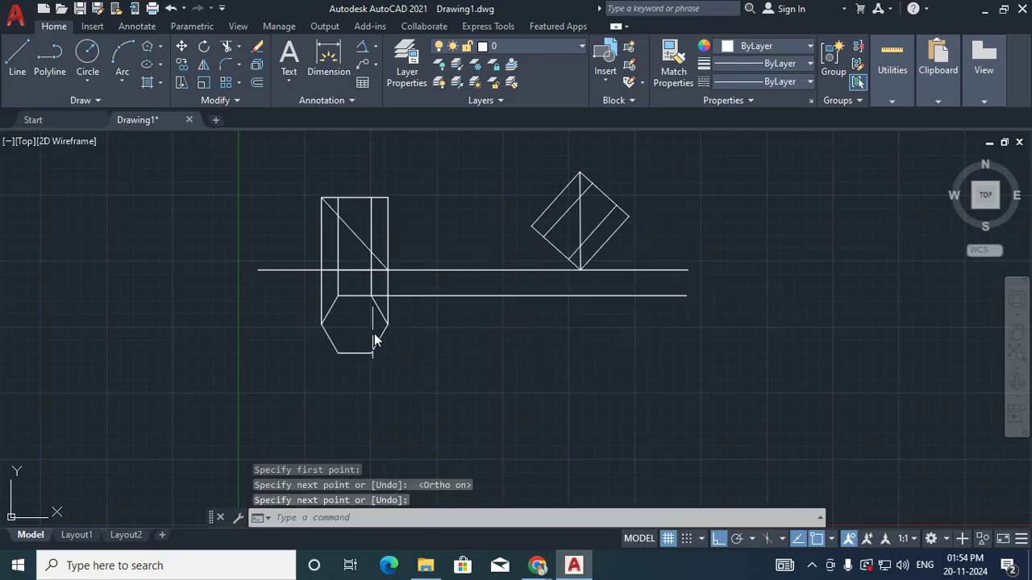
{"action": "key", "text": "Return"}
{"action": "left_click", "coordinate": [389, 325]}
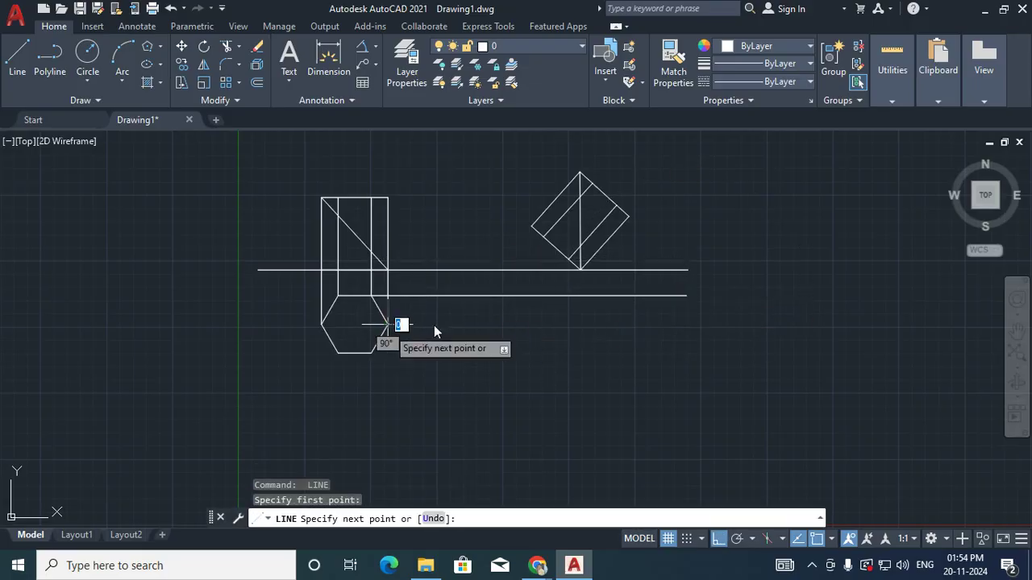
{"action": "left_click", "coordinate": [690, 324]}
{"action": "key", "text": "Return"}
{"action": "key", "text": "Return"}
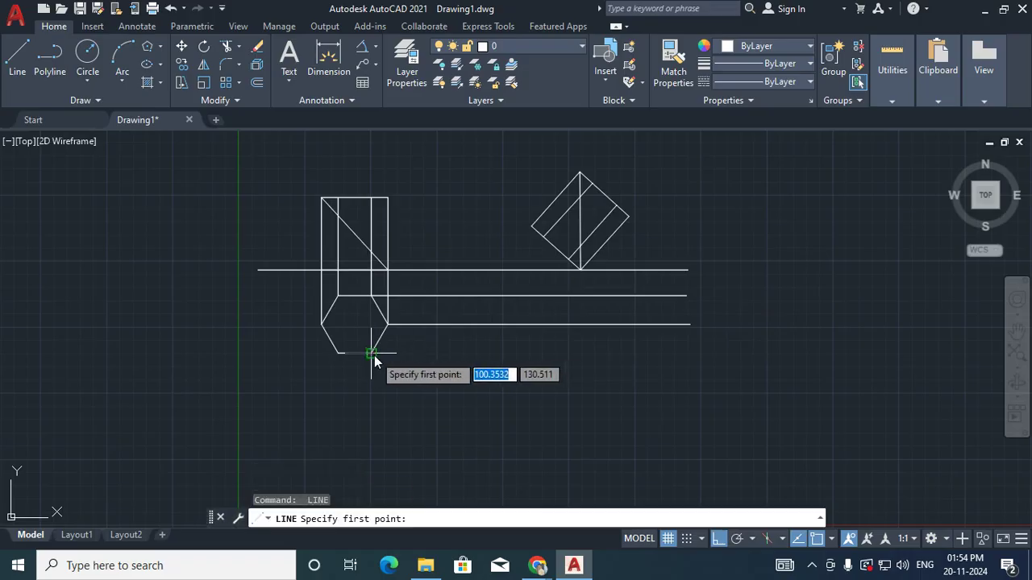
{"action": "left_click", "coordinate": [373, 359]}
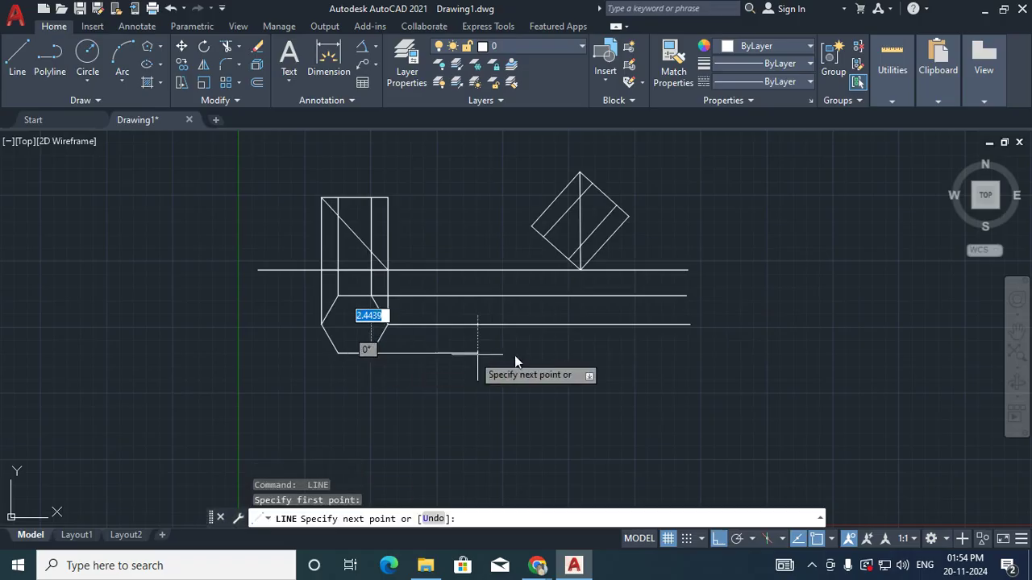
{"action": "left_click", "coordinate": [688, 363]}
{"action": "key", "text": "Return"}
{"action": "key", "text": "Return"}
{"action": "left_click", "coordinate": [532, 226]}
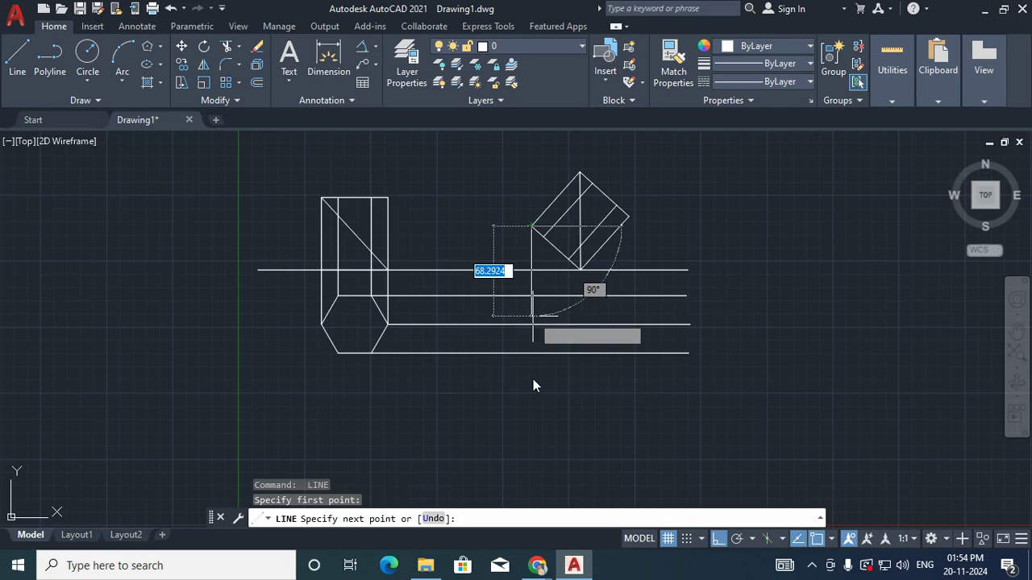
- Drop vertical projectors from each tilted-view corner down past the horizontal projectors
{"action": "left_click", "coordinate": [533, 419]}
{"action": "key", "text": "Return"}
{"action": "key", "text": "Return"}
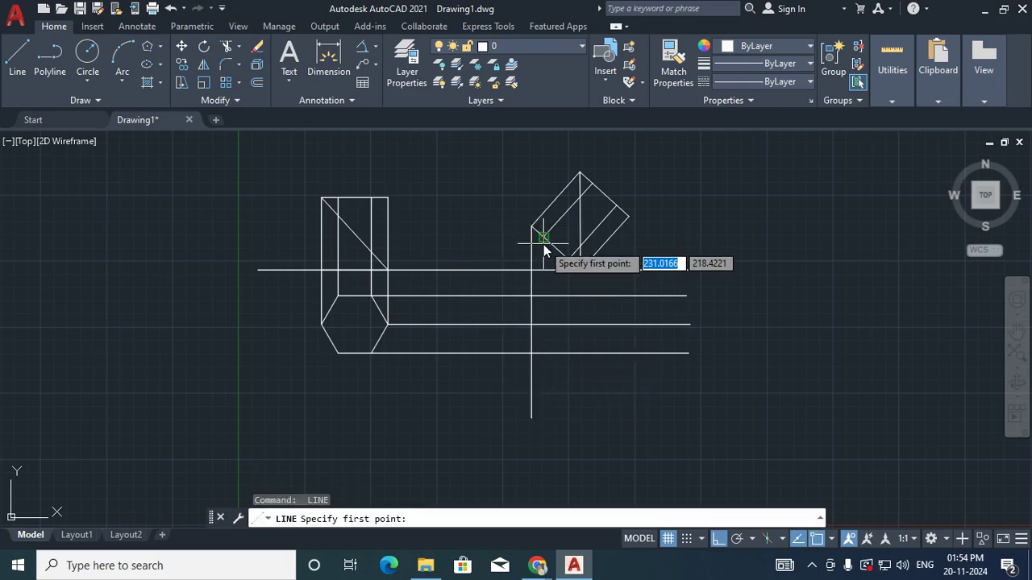
{"action": "left_click", "coordinate": [534, 228]}
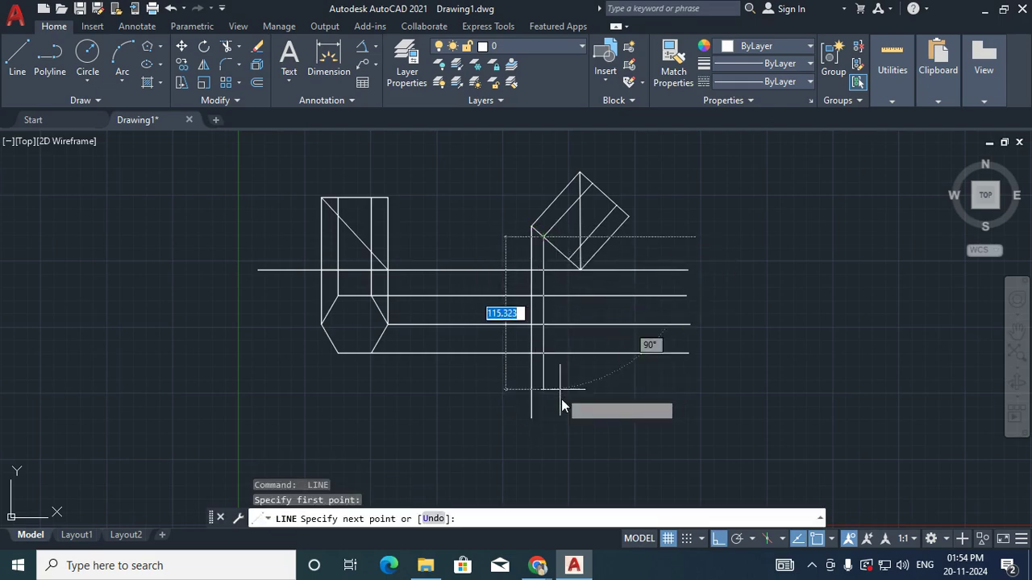
{"action": "left_click", "coordinate": [564, 282]}
{"action": "key", "text": "Return"}
{"action": "key", "text": "Return"}
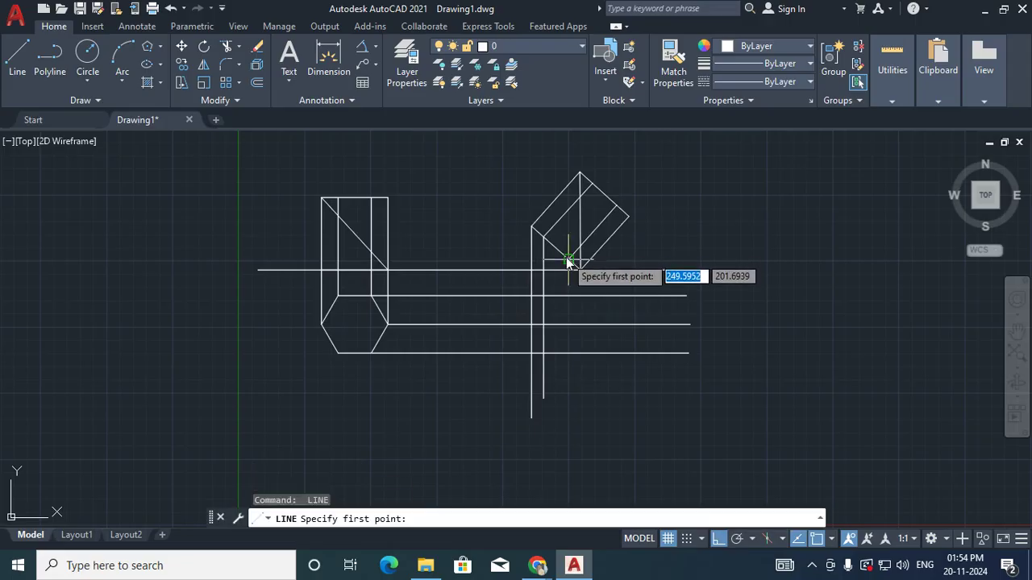
{"action": "left_click", "coordinate": [579, 267]}
{"action": "left_click", "coordinate": [569, 397]}
{"action": "key", "text": "Return"}
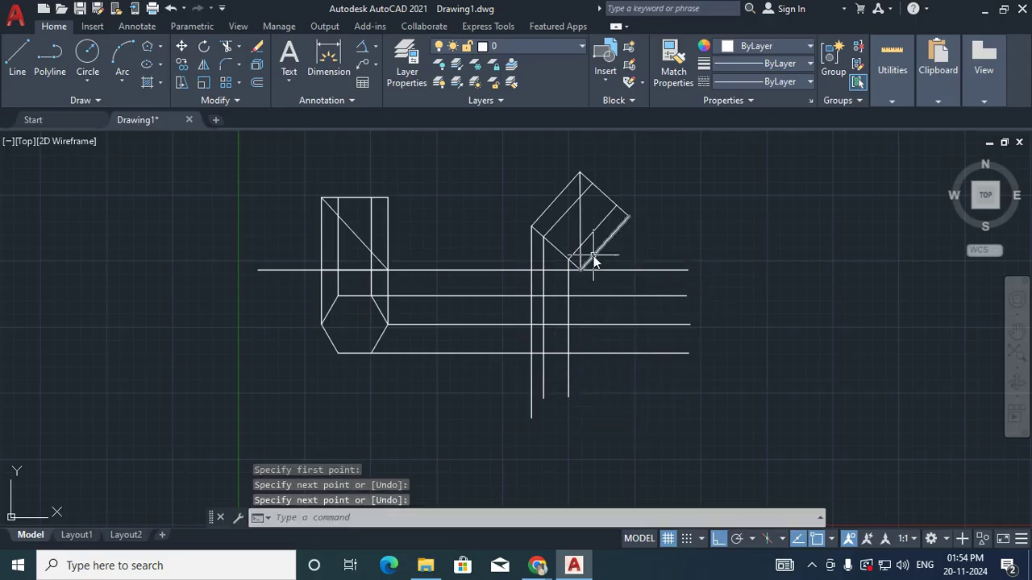
{"action": "key", "text": "Return"}
{"action": "left_click", "coordinate": [582, 272]}
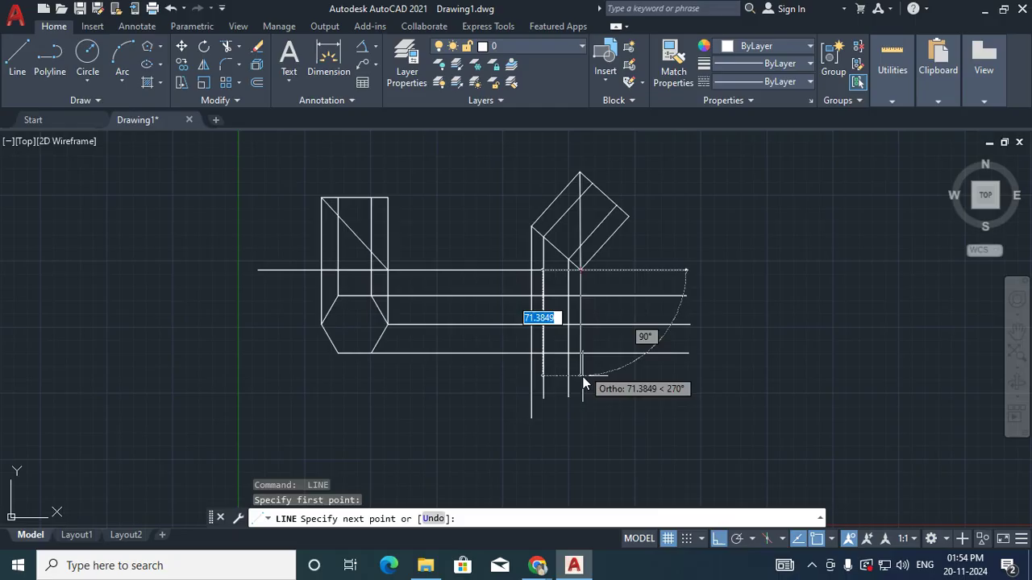
{"action": "left_click", "coordinate": [588, 363]}
{"action": "key", "text": "Return"}
{"action": "key", "text": "Return"}
{"action": "left_click", "coordinate": [590, 183]}
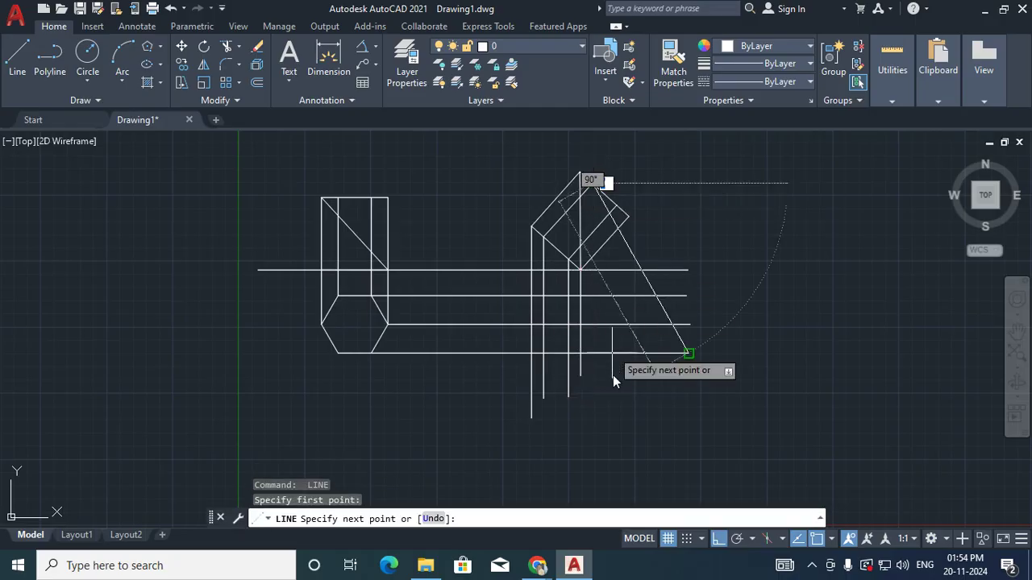
{"action": "left_click", "coordinate": [605, 394]}
{"action": "key", "text": "Return"}
{"action": "key", "text": "Return"}
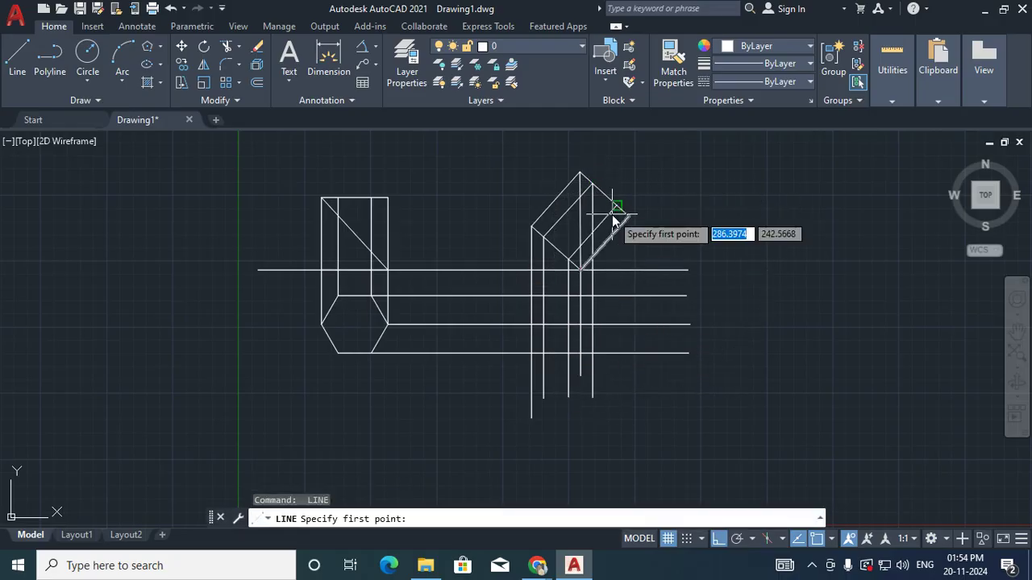
{"action": "left_click", "coordinate": [615, 208]}
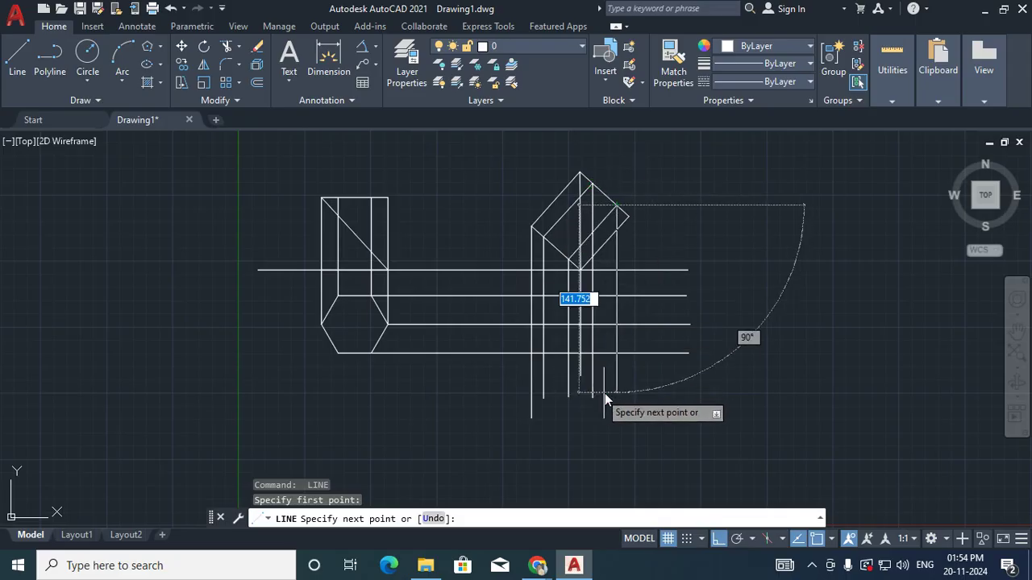
{"action": "left_click", "coordinate": [607, 393]}
{"action": "key", "text": "Return"}
{"action": "key", "text": "Return"}
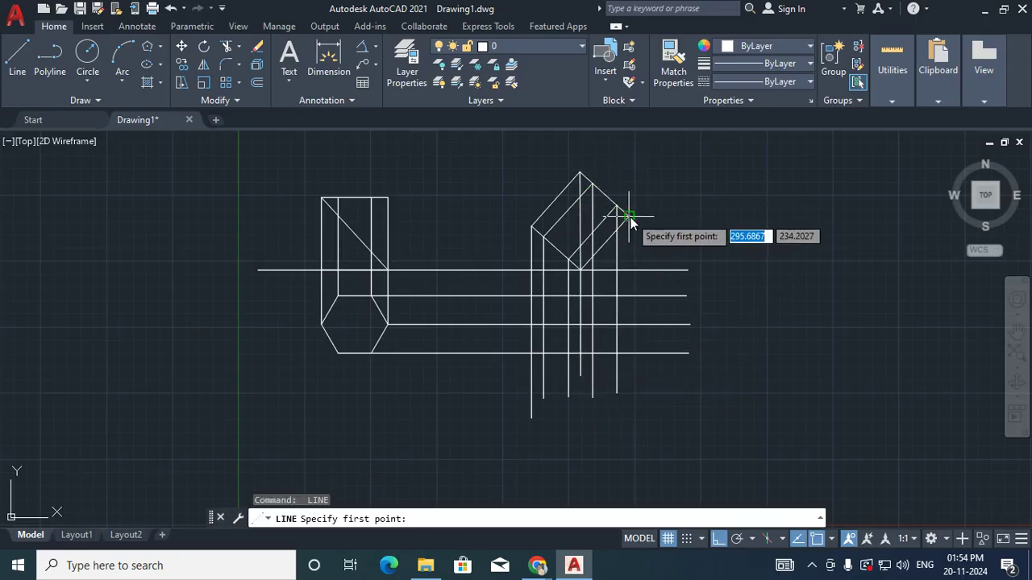
{"action": "left_click", "coordinate": [627, 216]}
{"action": "left_click", "coordinate": [658, 418]}
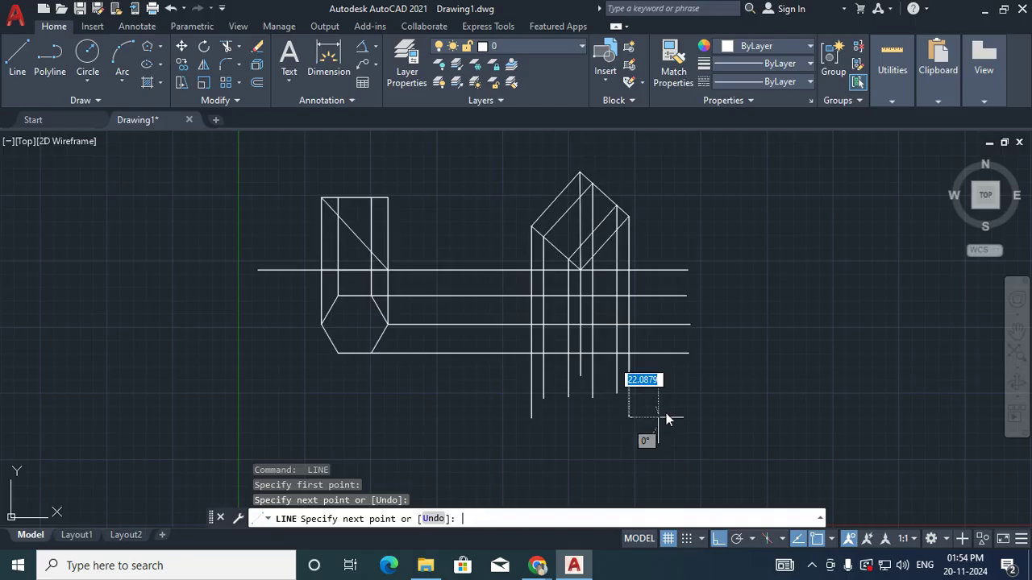
{"action": "key", "text": "Return"}
{"action": "key", "text": "Return"}
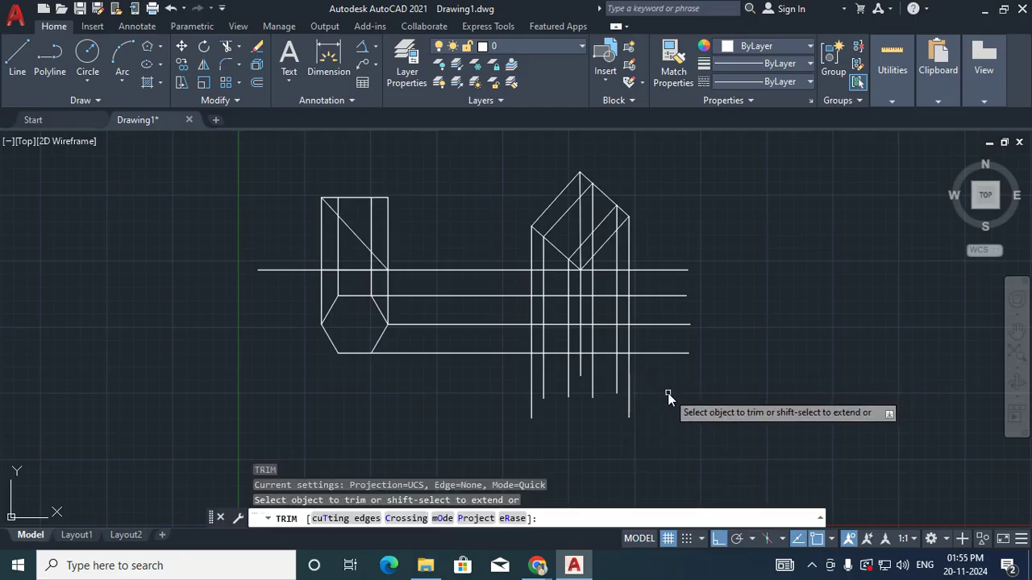
- Trim the horizontal and vertical projector overhangs to close the projected grid
{"action": "left_click_drag", "start_coordinate": [667, 393], "coordinate": [657, 242]}
{"action": "left_click_drag", "start_coordinate": [664, 374], "coordinate": [478, 367]}
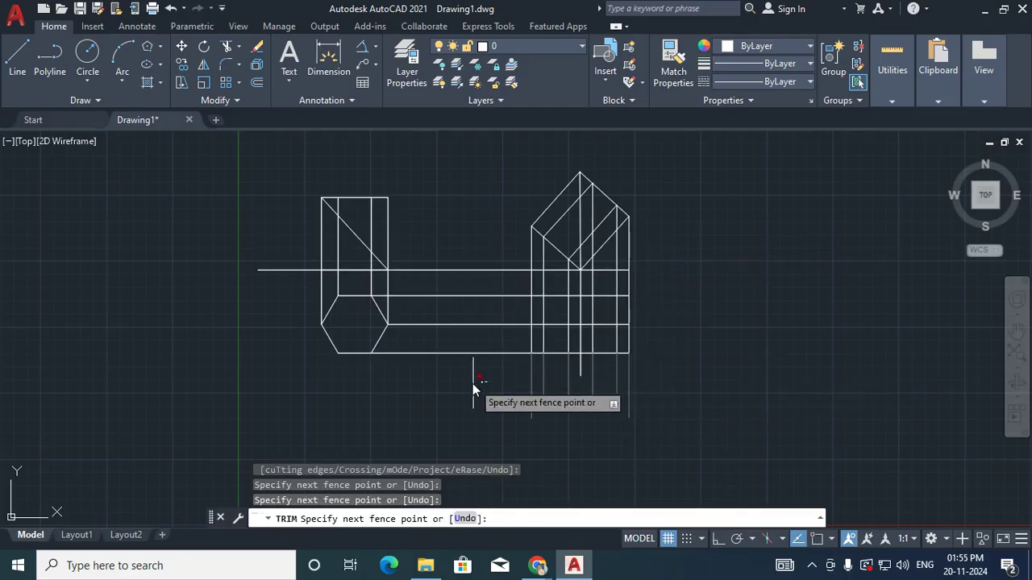
{"action": "left_click", "coordinate": [18, 56]}
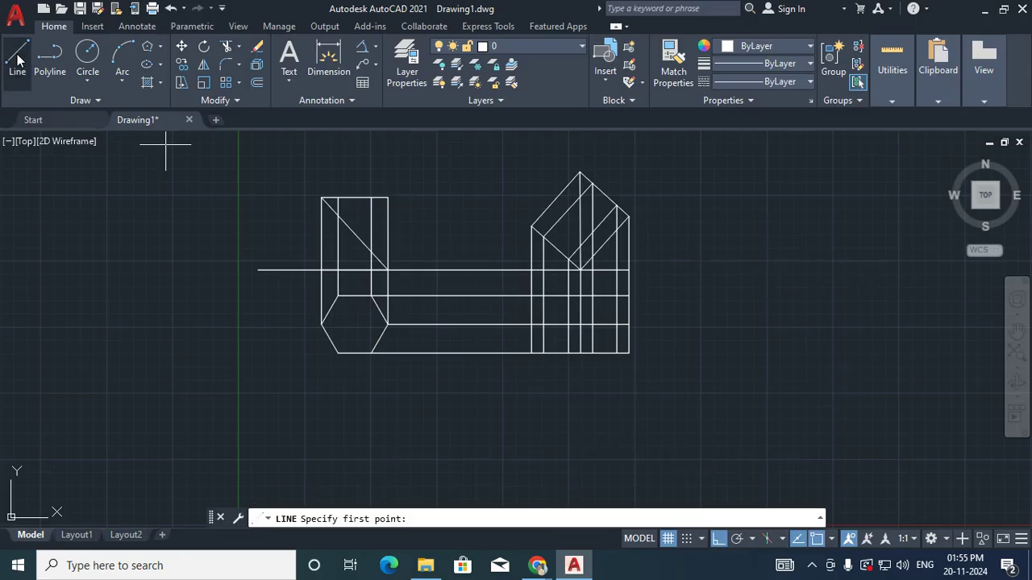
- Draw the first two projected edge lines from the bottom line into the right view's lower band
{"action": "left_click", "coordinate": [531, 325]}
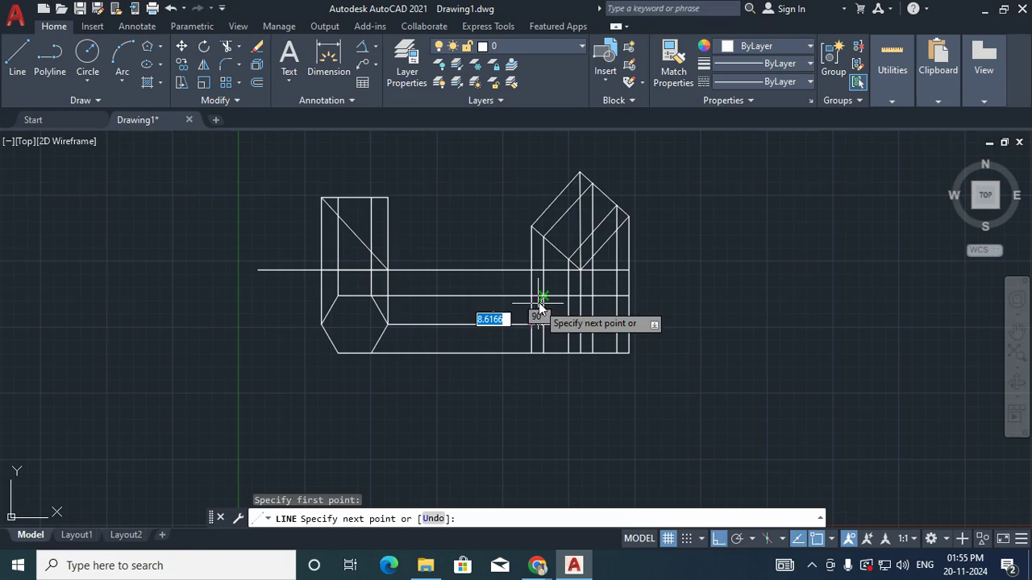
{"action": "left_click", "coordinate": [542, 298]}
{"action": "key", "text": "Return"}
{"action": "key", "text": "Return"}
{"action": "left_click", "coordinate": [534, 324]}
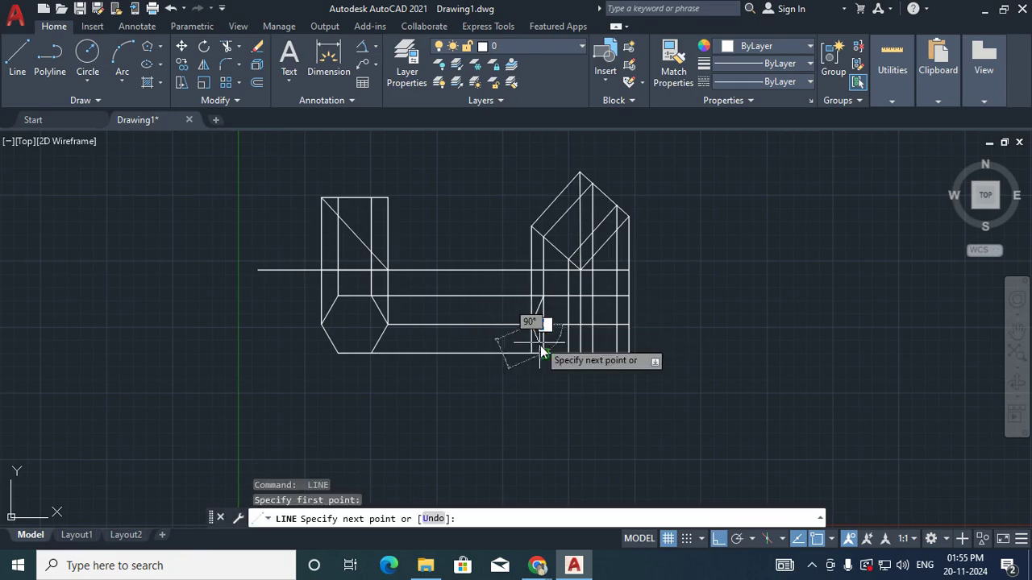
{"action": "left_click", "coordinate": [543, 351]}
{"action": "key", "text": "Return"}
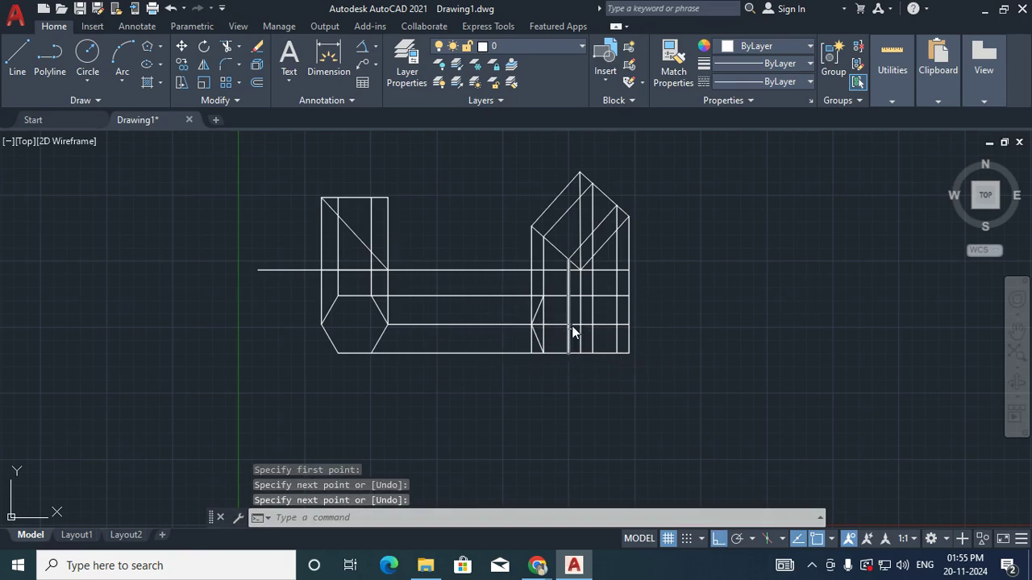
{"action": "key", "text": "Return"}
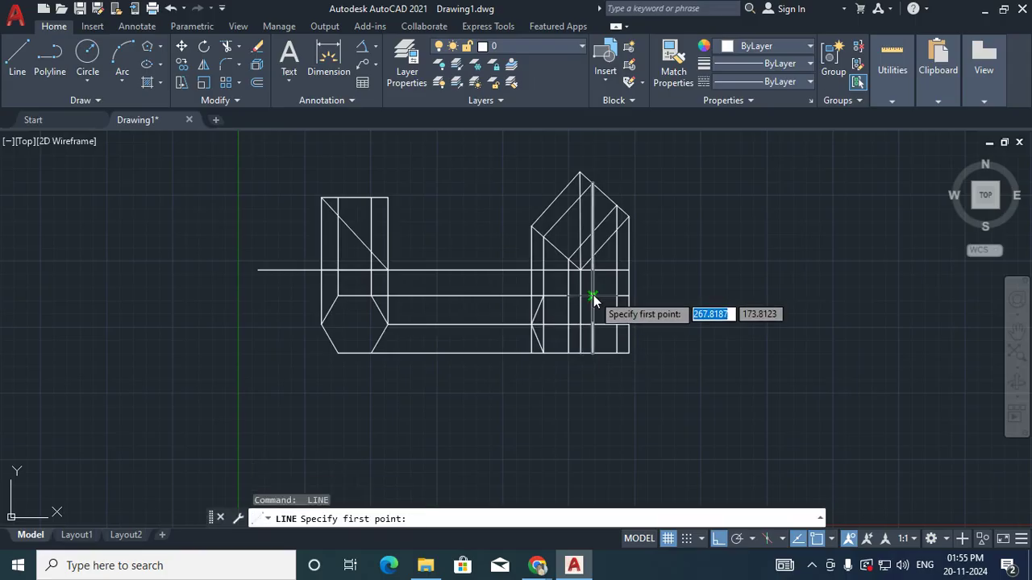
- Add the vertical edges and a short slanted edge across the lower band's middle and right side
{"action": "left_click", "coordinate": [592, 296]}
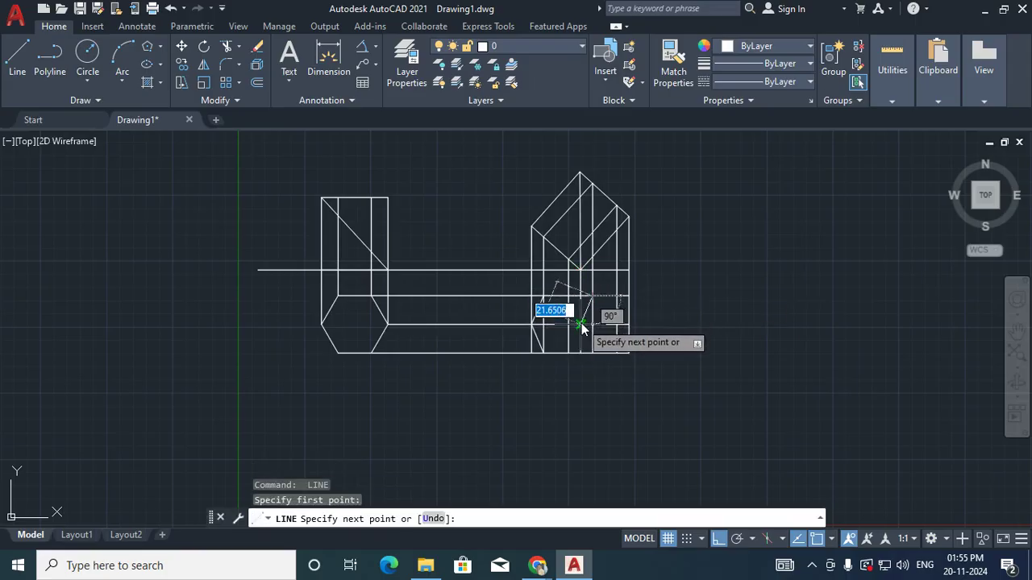
{"action": "left_click", "coordinate": [591, 324]}
{"action": "key", "text": "Return"}
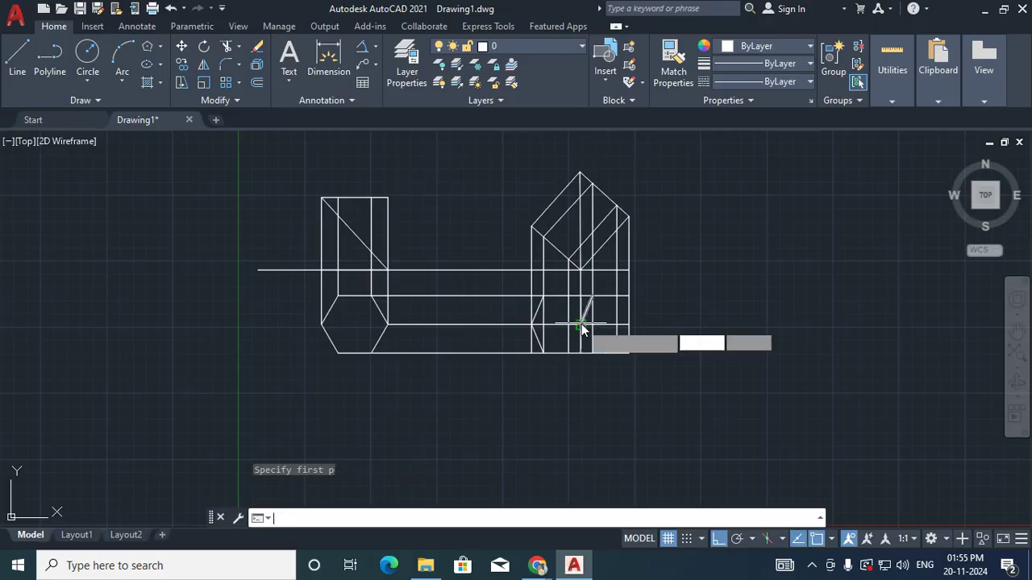
{"action": "key", "text": "Return"}
{"action": "left_click", "coordinate": [581, 324]}
{"action": "left_click", "coordinate": [593, 352]}
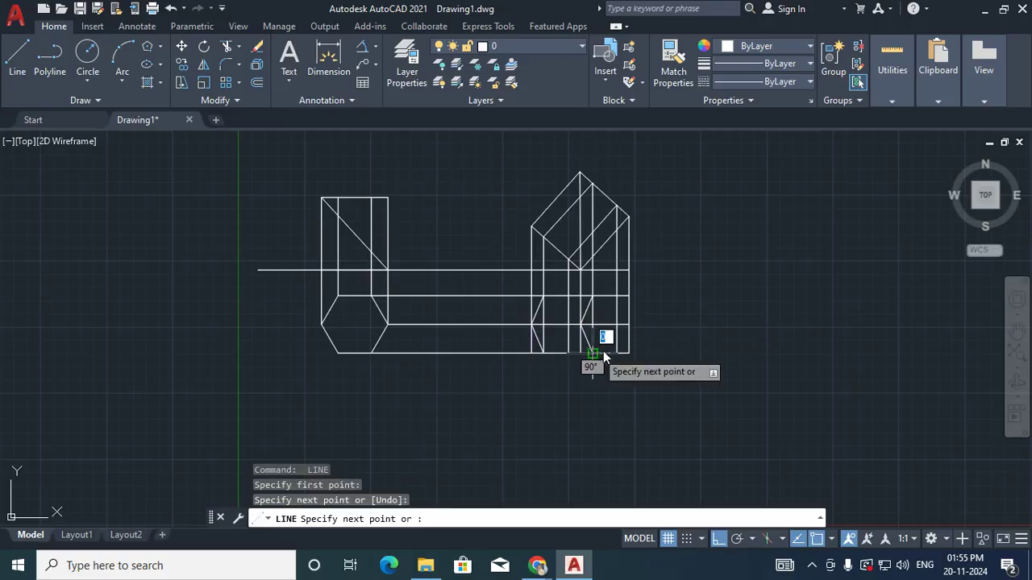
{"action": "key", "text": "Return"}
{"action": "key", "text": "Return"}
{"action": "left_click", "coordinate": [627, 297]}
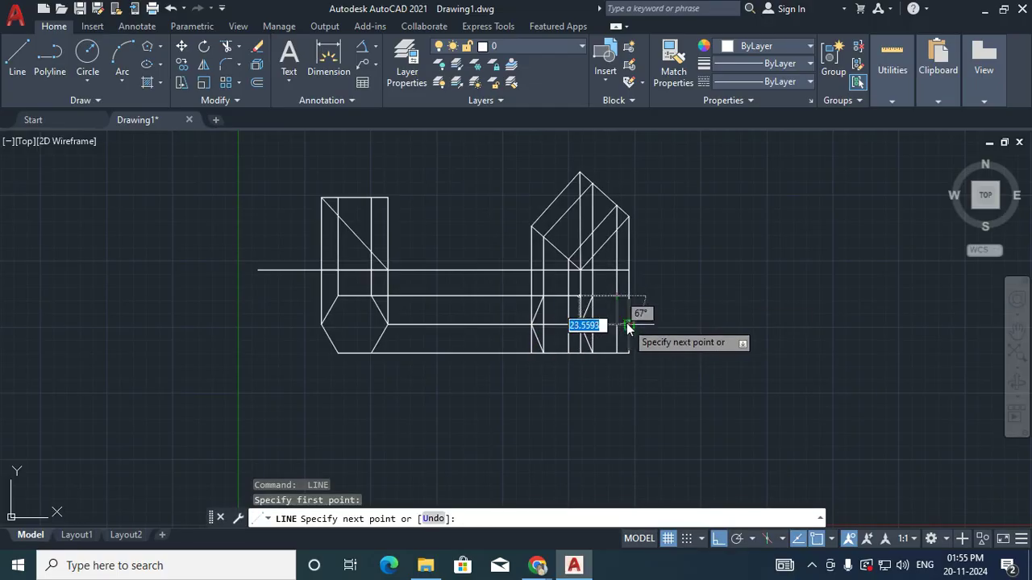
{"action": "left_click", "coordinate": [628, 324]}
{"action": "key", "text": "Return"}
{"action": "key", "text": "Return"}
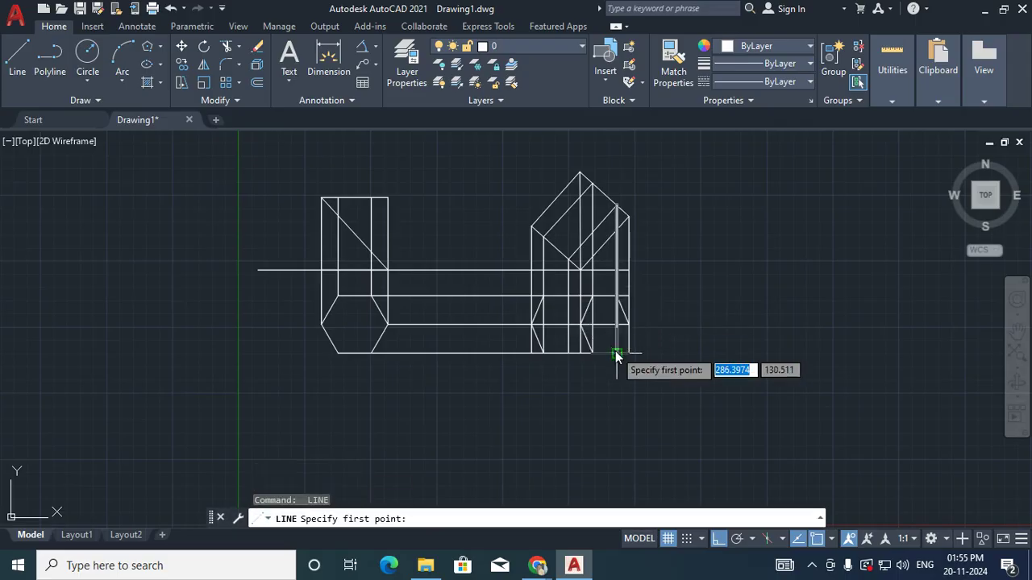
{"action": "left_click", "coordinate": [627, 352]}
{"action": "left_click", "coordinate": [628, 324]}
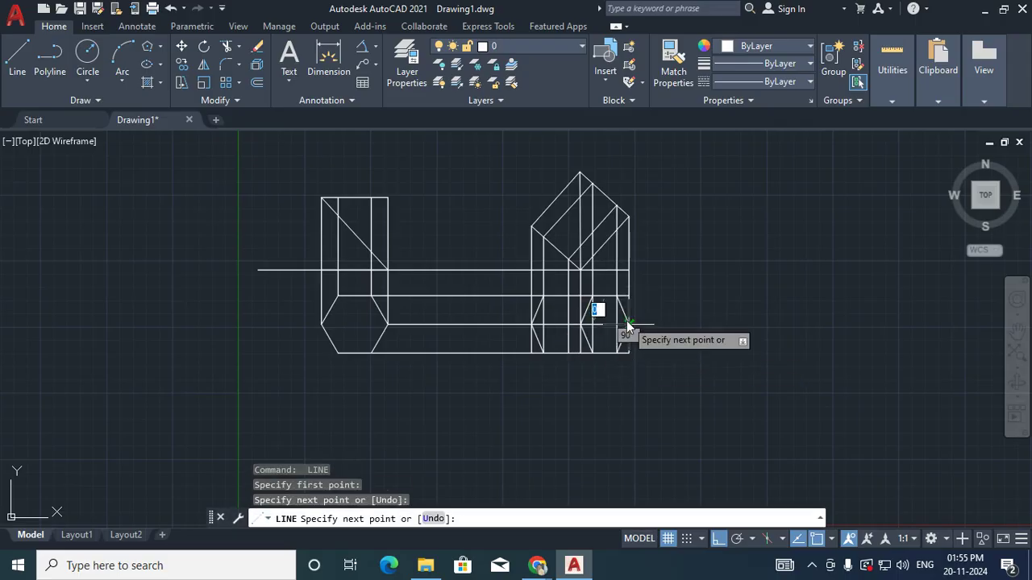
{"action": "key", "text": "Return"}
{"action": "key", "text": "Return"}
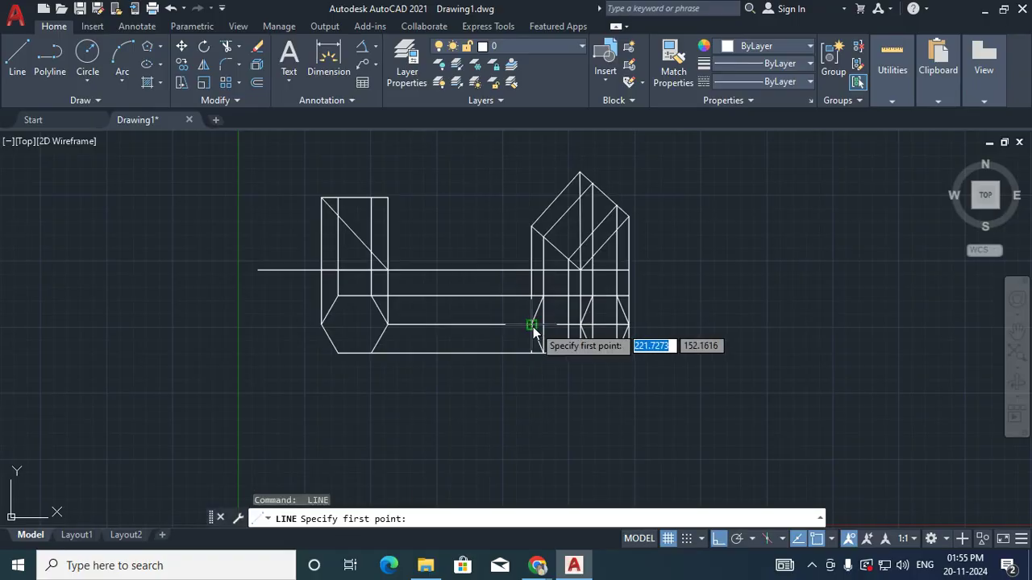
- Draw the horizontal lines and the remaining slanted edges meeting at the lower band vertex
{"action": "left_click", "coordinate": [531, 326]}
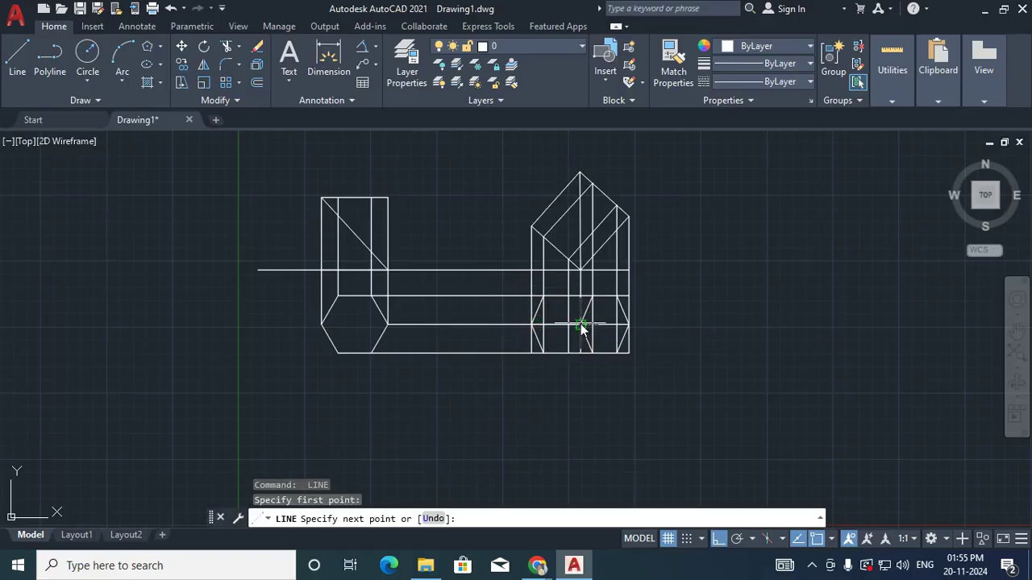
{"action": "left_click", "coordinate": [579, 326]}
{"action": "key", "text": "Return"}
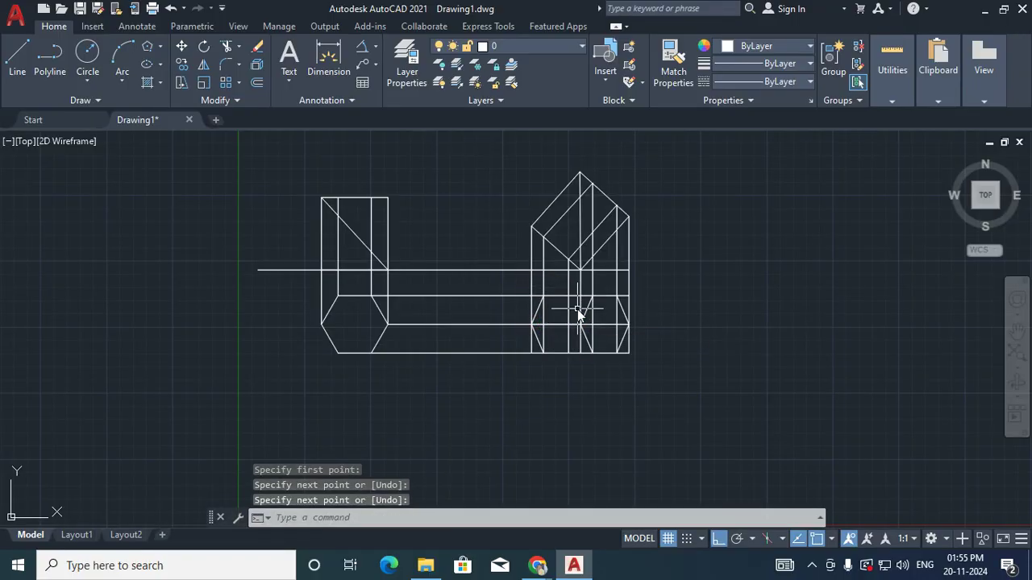
{"action": "key", "text": "Return"}
{"action": "left_click", "coordinate": [579, 324]}
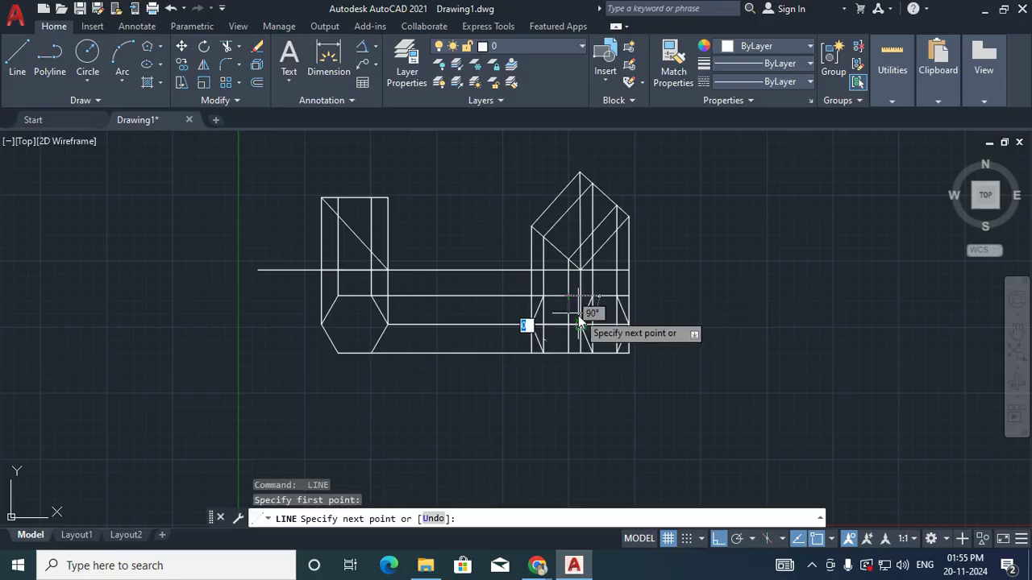
{"action": "left_click", "coordinate": [581, 322]}
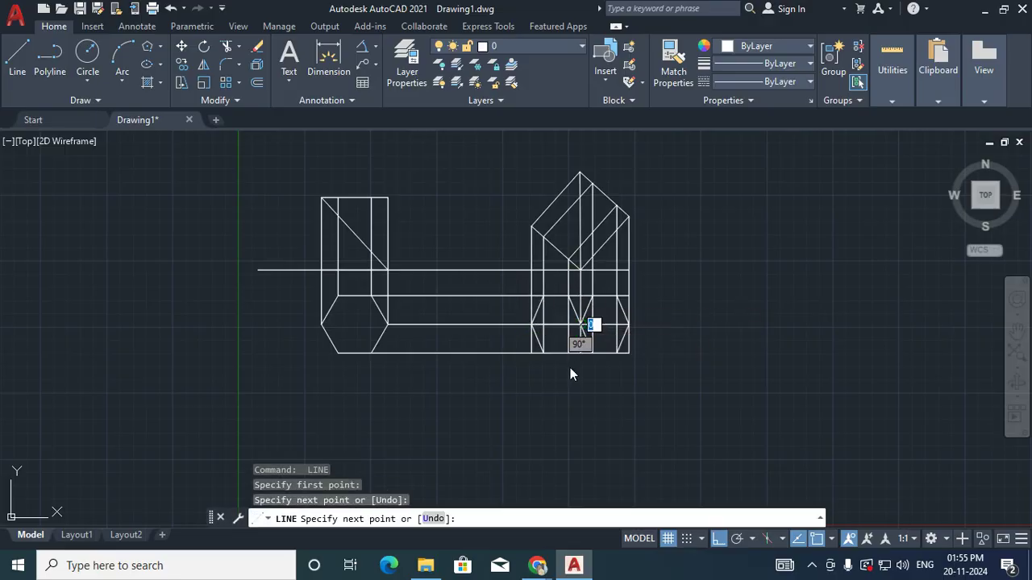
{"action": "key", "text": "Return"}
{"action": "key", "text": "Return"}
{"action": "left_click", "coordinate": [569, 353]}
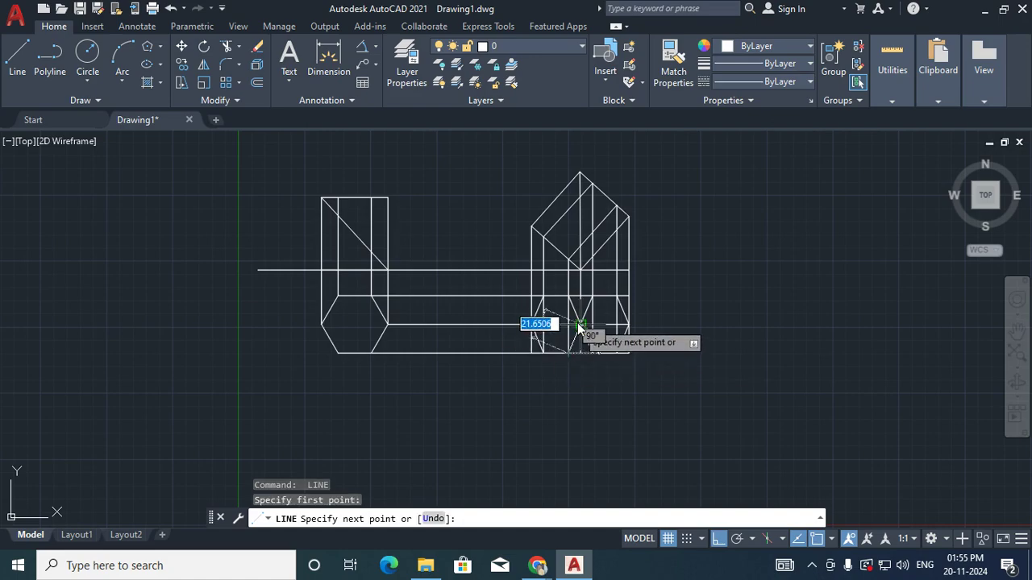
{"action": "left_click", "coordinate": [579, 324]}
{"action": "key", "text": "Return"}
{"action": "key", "text": "Return"}
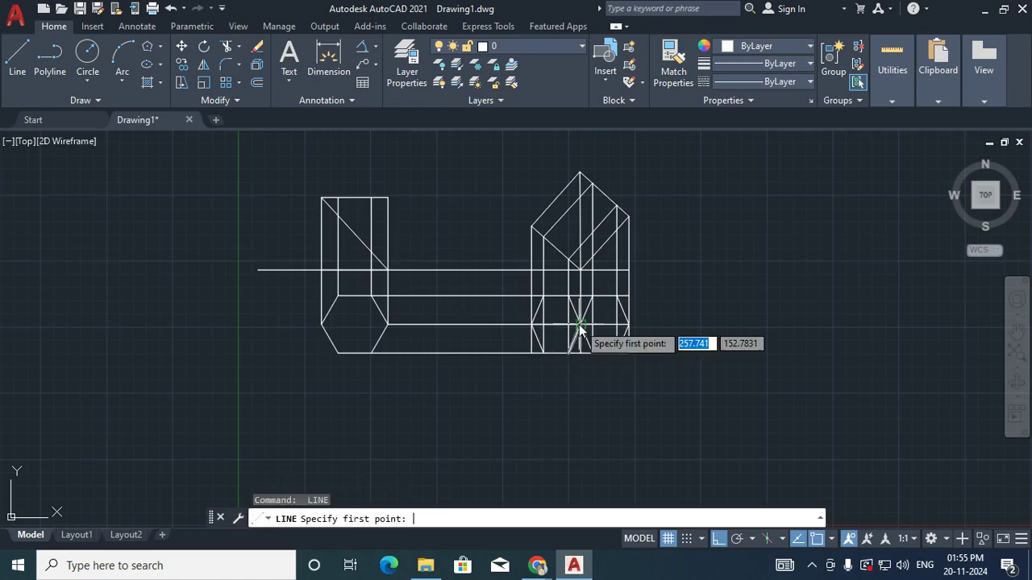
{"action": "left_click", "coordinate": [579, 324]}
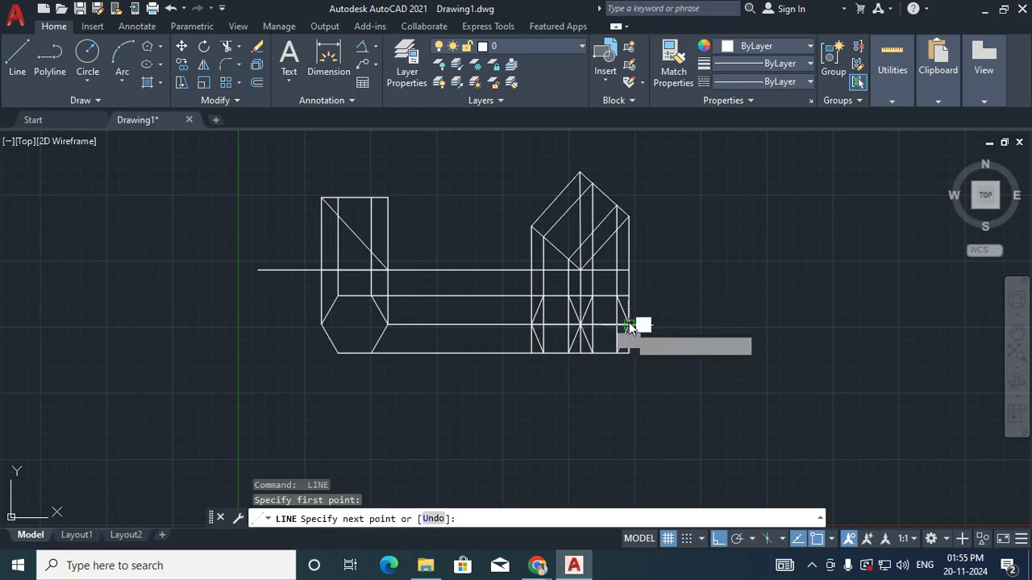
{"action": "left_click", "coordinate": [628, 325]}
{"action": "key", "text": "Return"}
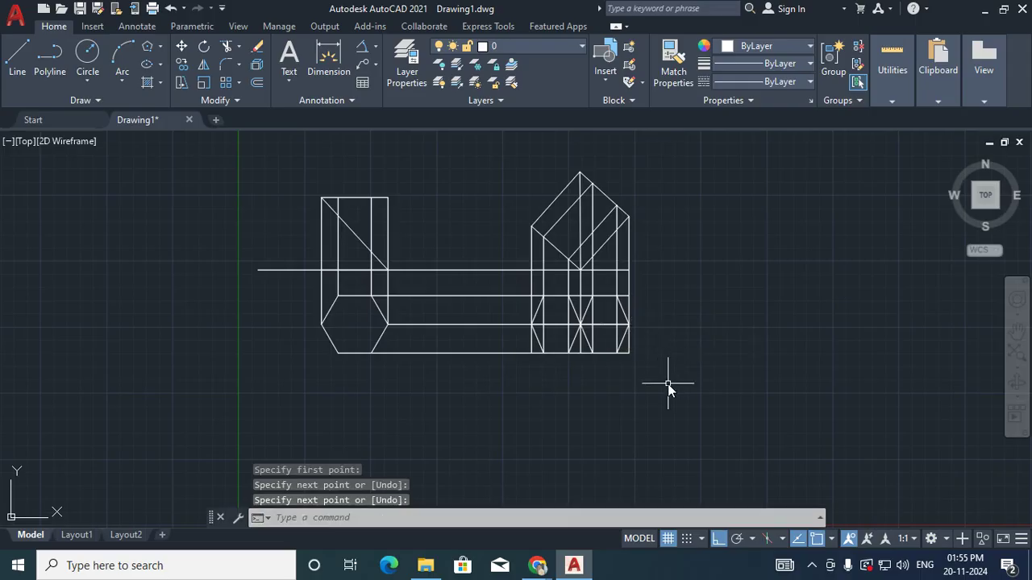
- Trim away the short stub at the view's lower-right corner
{"action": "type", "text": "tr"}
{"action": "key", "text": "Return"}
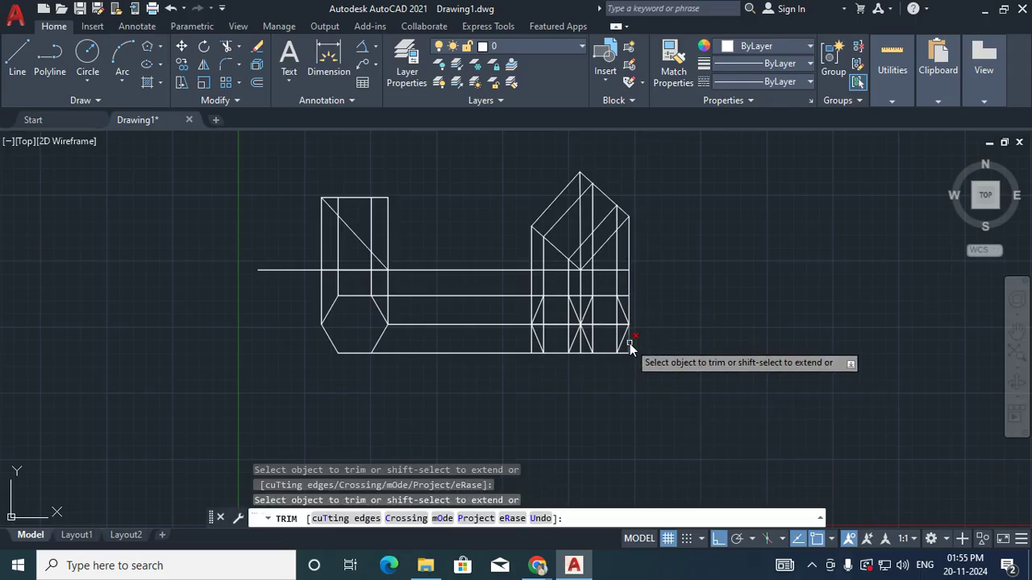
{"action": "left_click", "coordinate": [630, 344]}
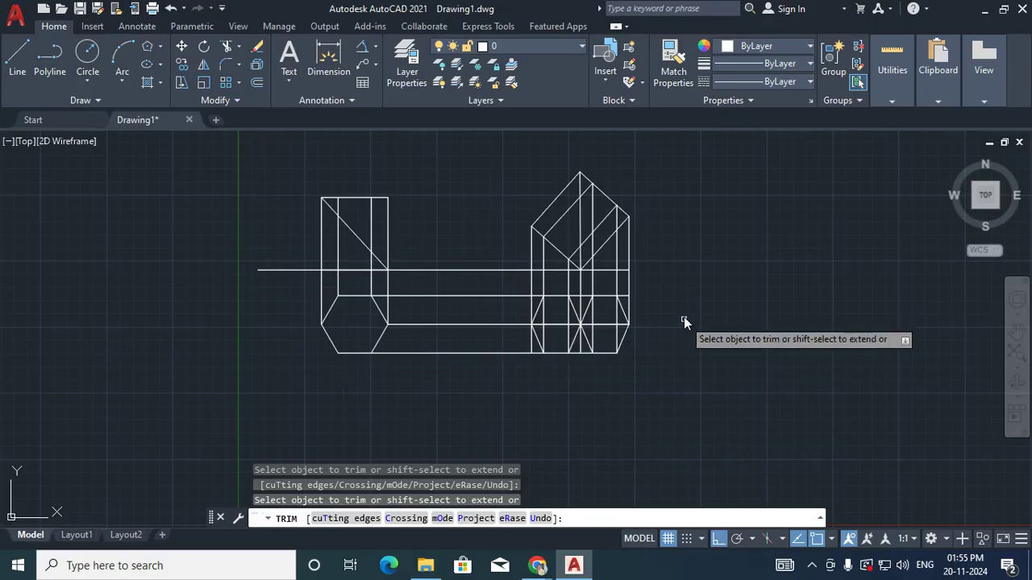
- Load the ISO dashed linetype ACAD_ISO03W100 through the Linetype Manager
{"action": "left_click", "coordinate": [802, 83]}
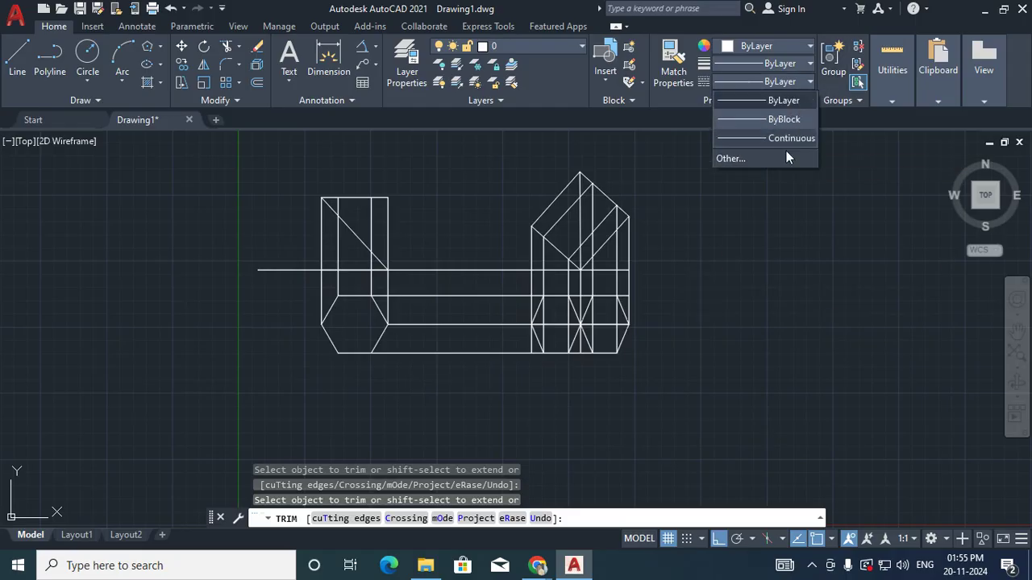
{"action": "left_click", "coordinate": [785, 158]}
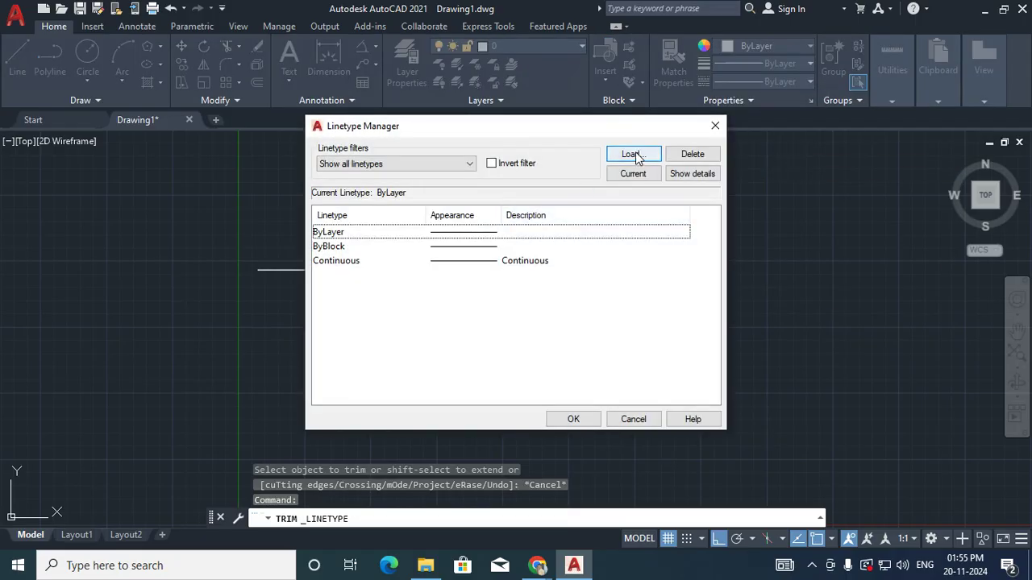
{"action": "left_click", "coordinate": [635, 155]}
{"action": "left_click", "coordinate": [546, 267]}
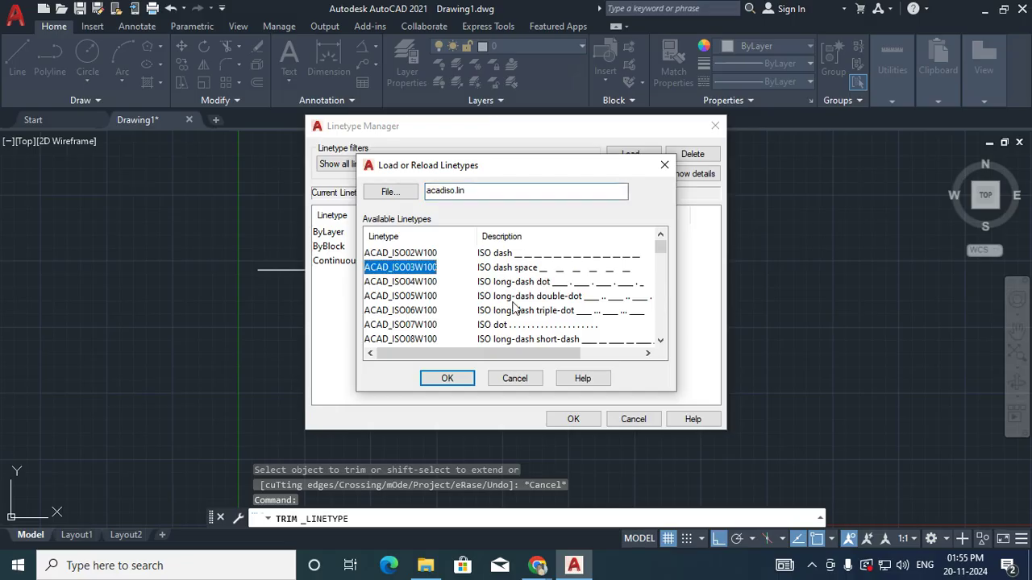
{"action": "left_click", "coordinate": [459, 379]}
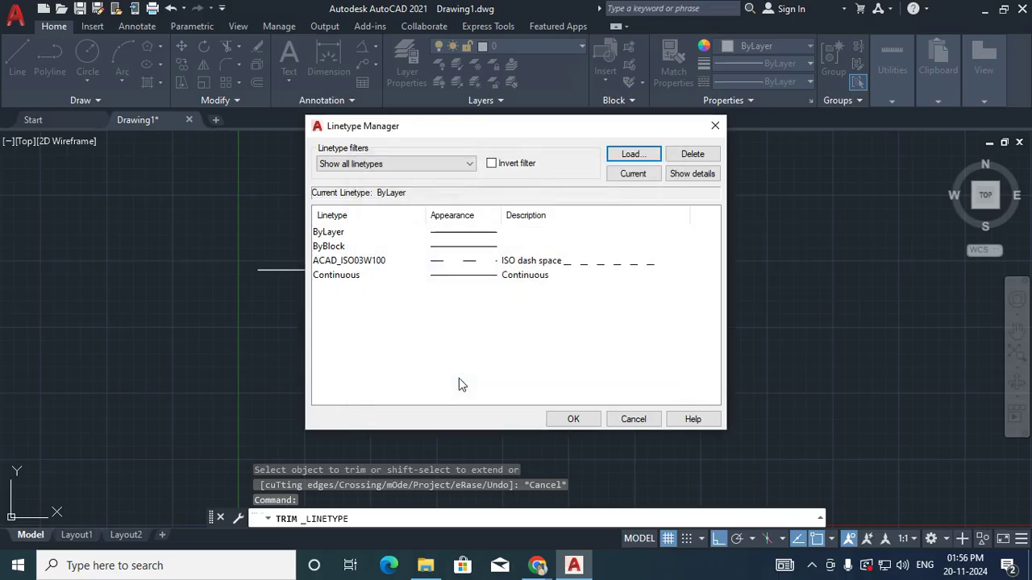
{"action": "left_click", "coordinate": [572, 419]}
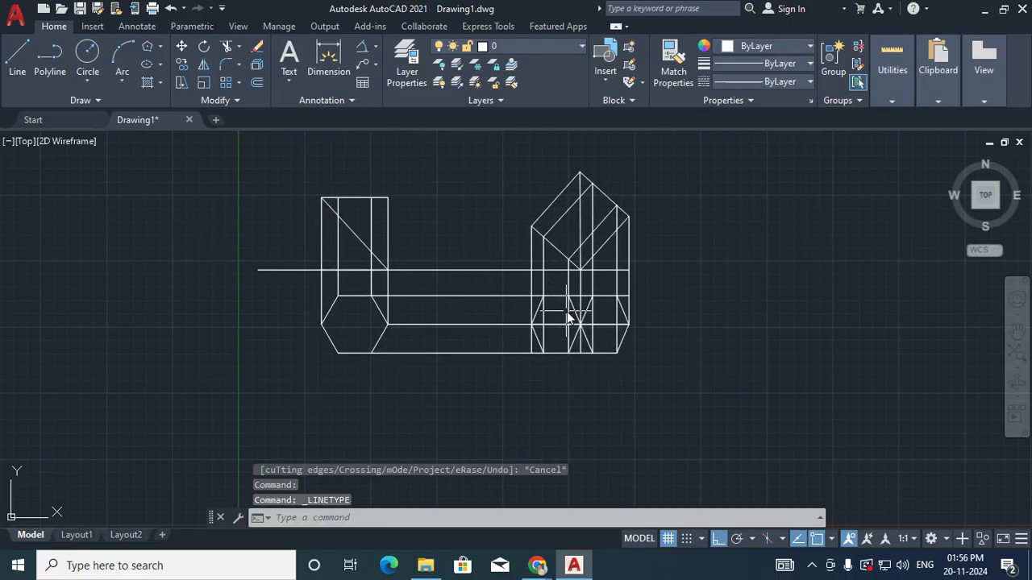
- Give the two hidden diagonal edges the dashed ACAD_ISO03W100 linetype
{"action": "left_click", "coordinate": [575, 322]}
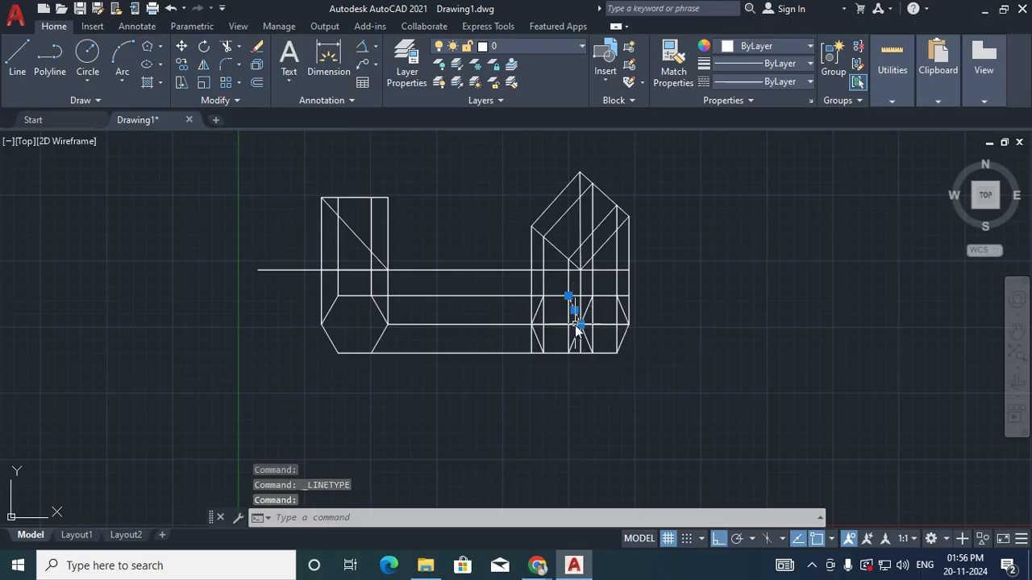
{"action": "left_click", "coordinate": [576, 335]}
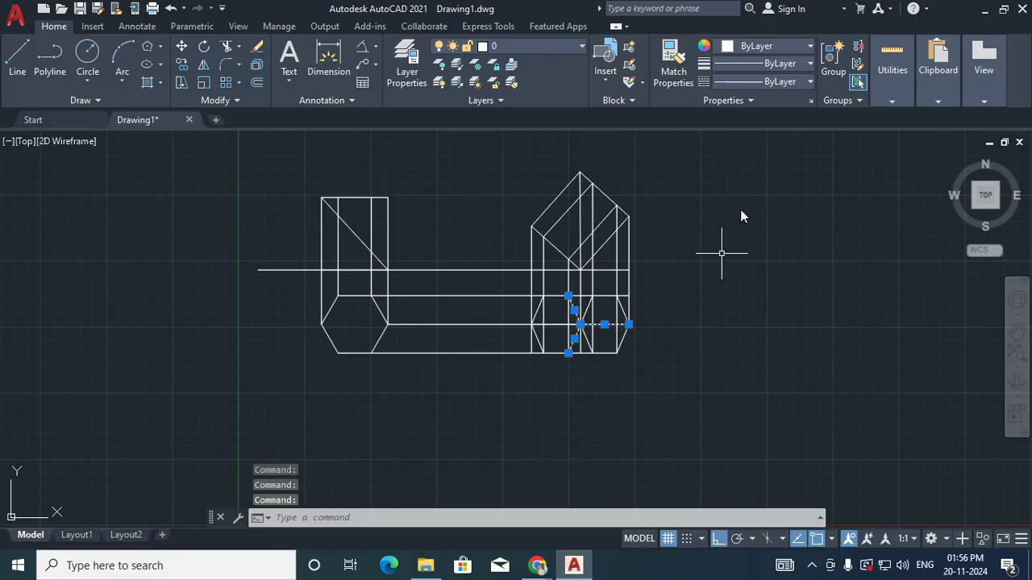
{"action": "left_click", "coordinate": [788, 84]}
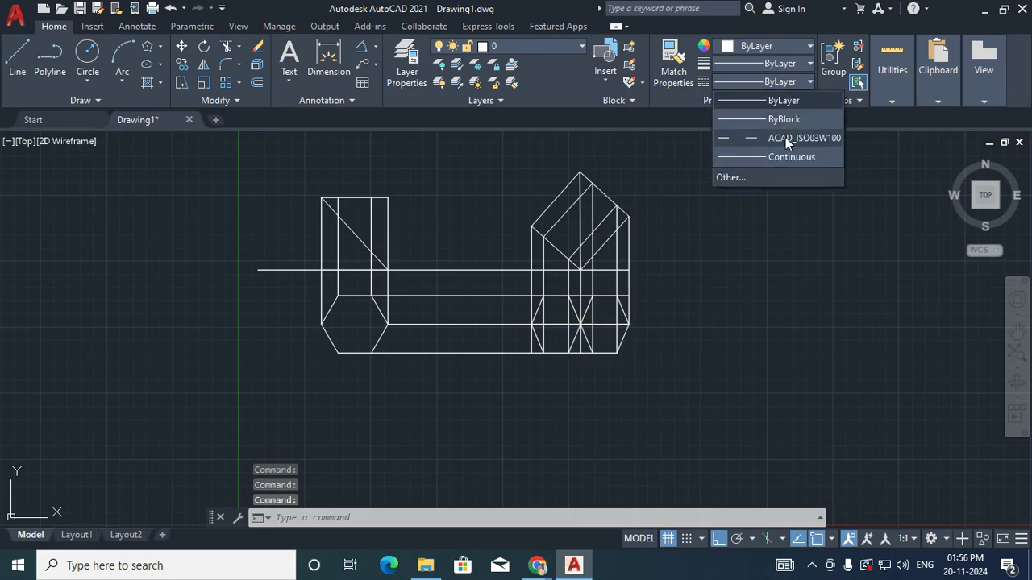
{"action": "left_click", "coordinate": [785, 137]}
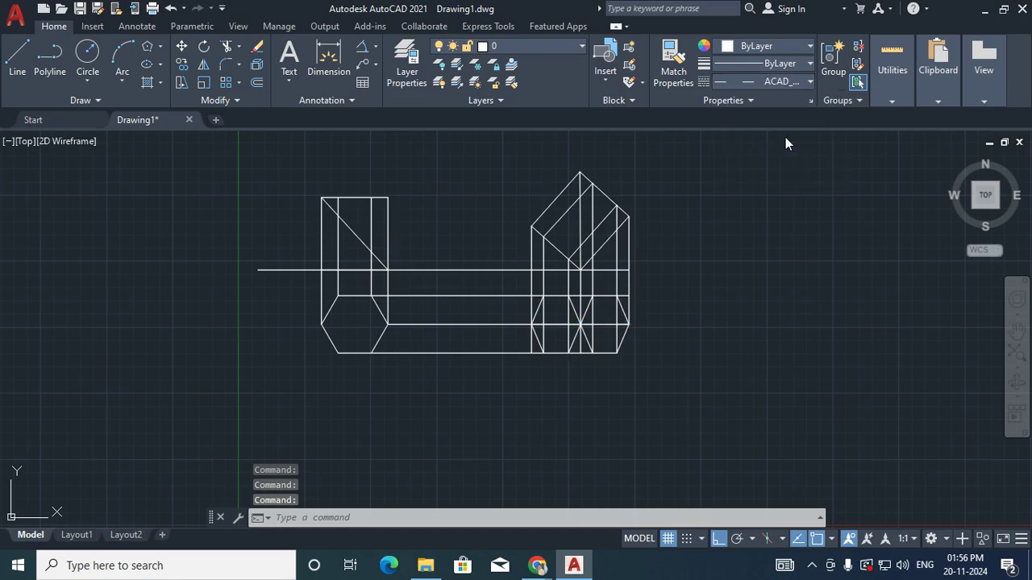
- Set the selected hidden edges' value to 0.25 in the Properties palette
{"action": "right_click", "coordinate": [603, 332]}
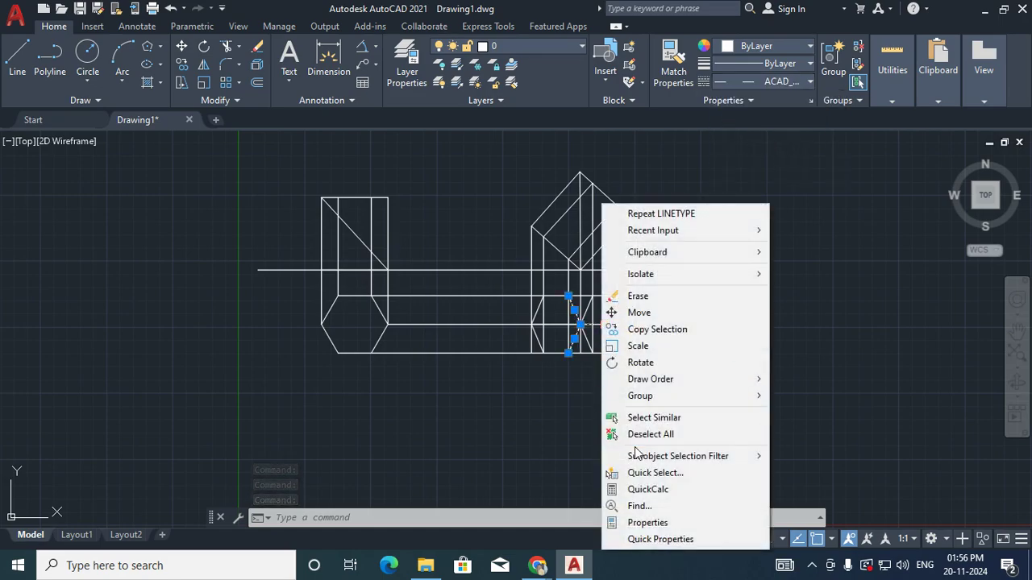
{"action": "left_click", "coordinate": [666, 520]}
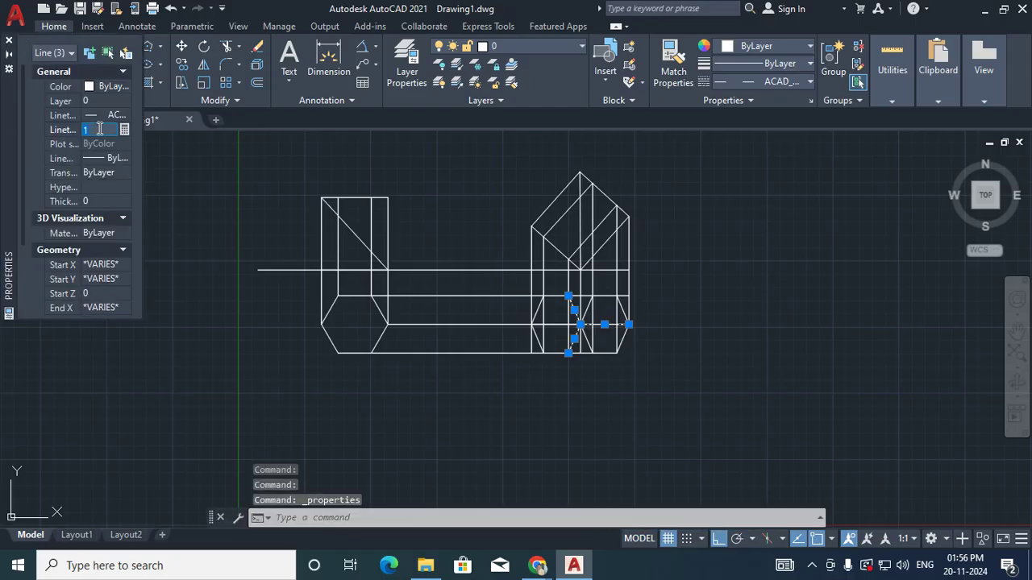
{"action": "type", "text": "0.25"}
{"action": "key", "text": "Return"}
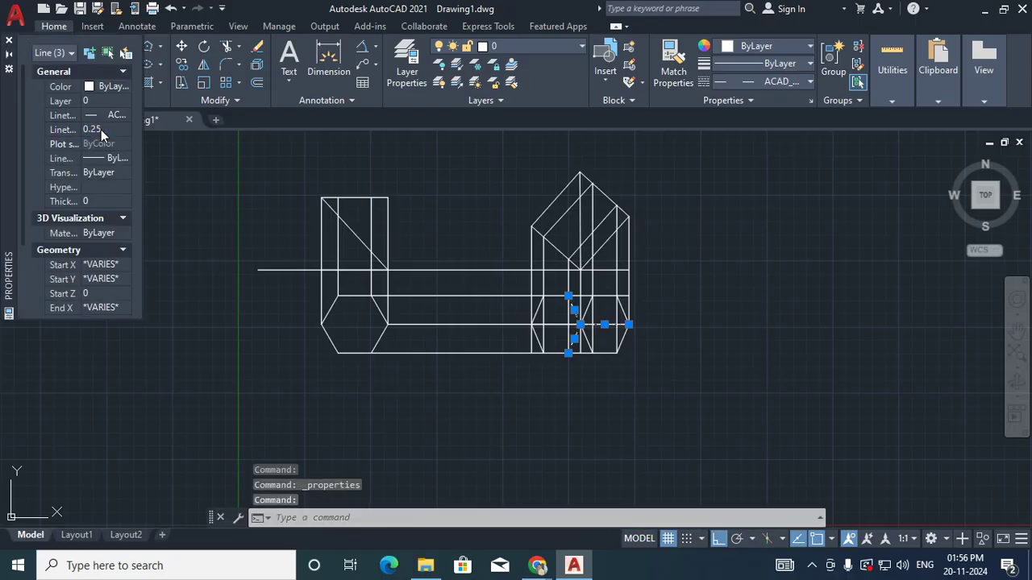
- Zoom in and erase the horizontal segment between the hexagon's left corner and centre
{"action": "left_click", "coordinate": [10, 42]}
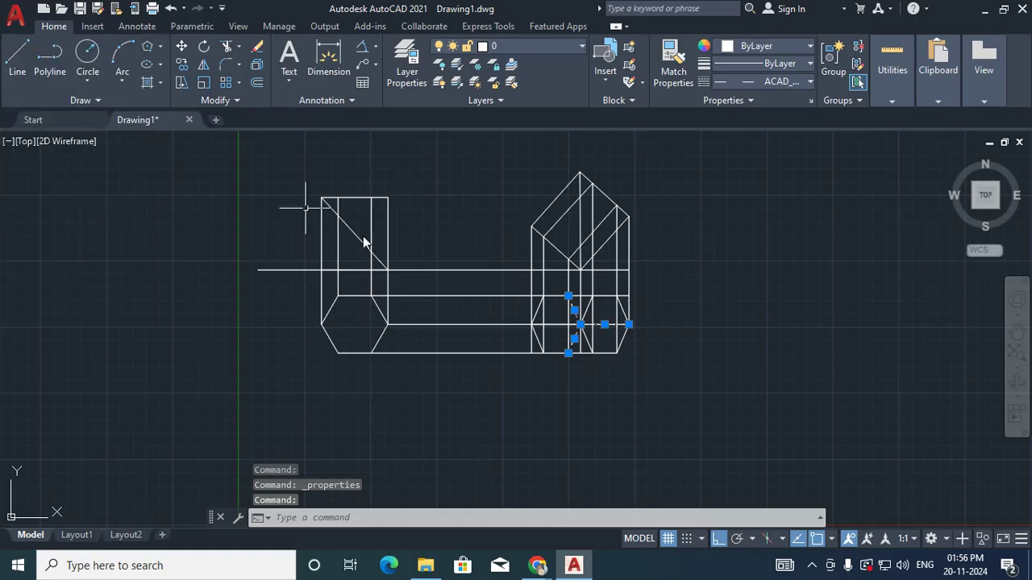
{"action": "key", "text": "Escape"}
{"action": "scroll", "coordinate": [580, 330], "scroll_direction": "up", "scroll_amount": 3}
{"action": "scroll", "coordinate": [606, 338], "scroll_direction": "up", "scroll_amount": 1}
{"action": "scroll", "coordinate": [606, 339], "scroll_direction": "up", "scroll_amount": 2}
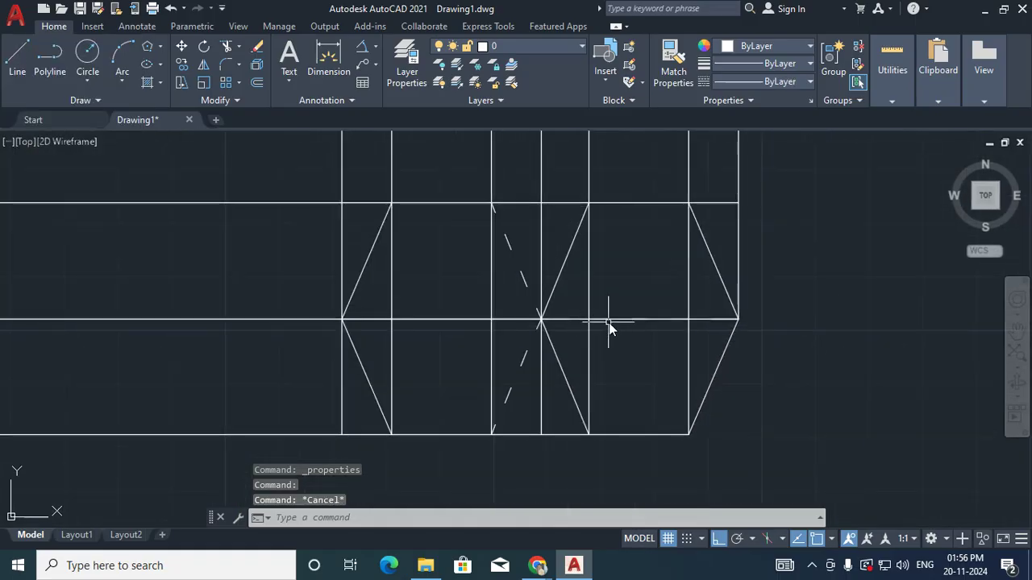
{"action": "left_click", "coordinate": [614, 320]}
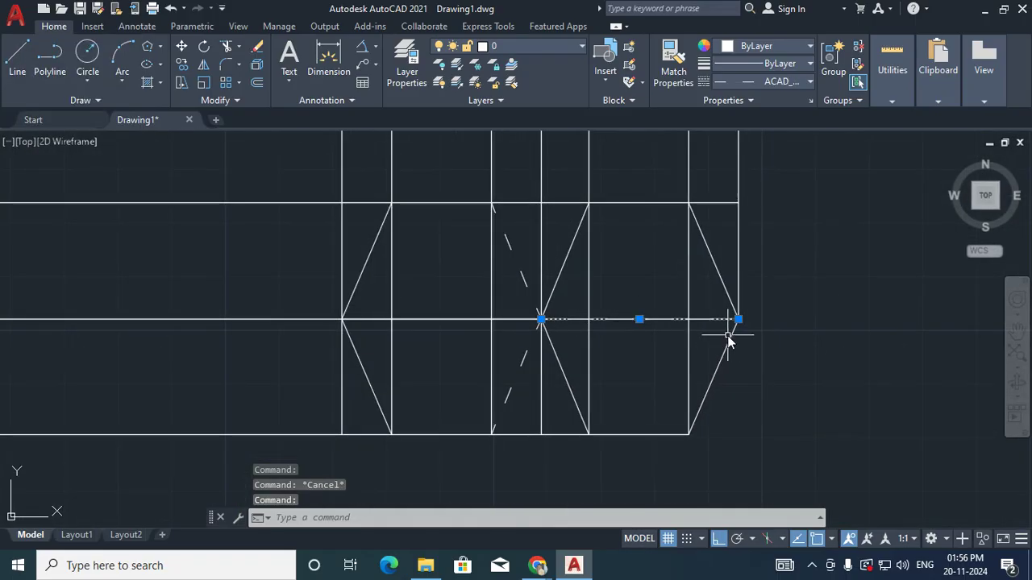
{"action": "key", "text": "Escape"}
{"action": "left_click", "coordinate": [481, 320]}
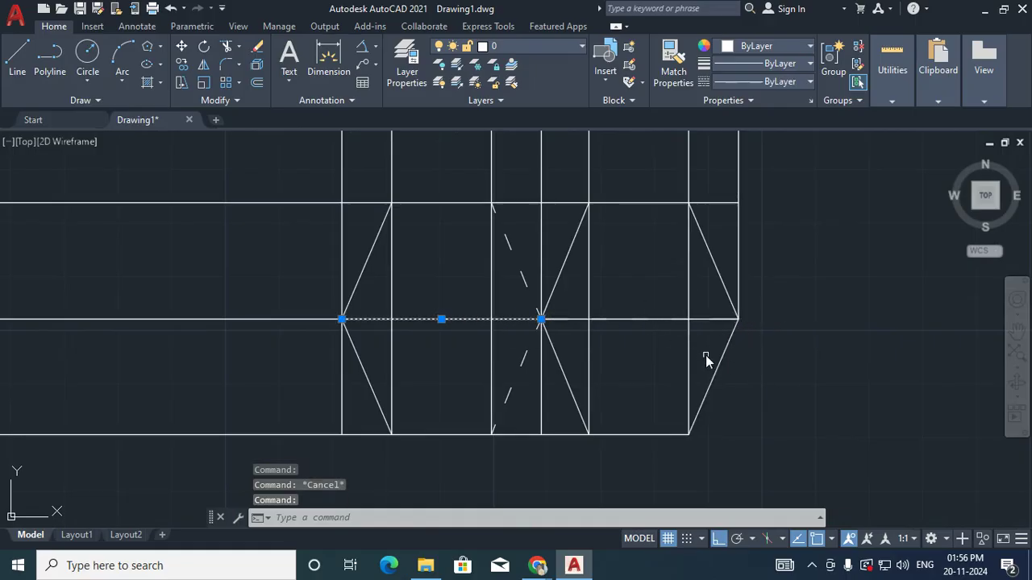
{"action": "key", "text": "Delete"}
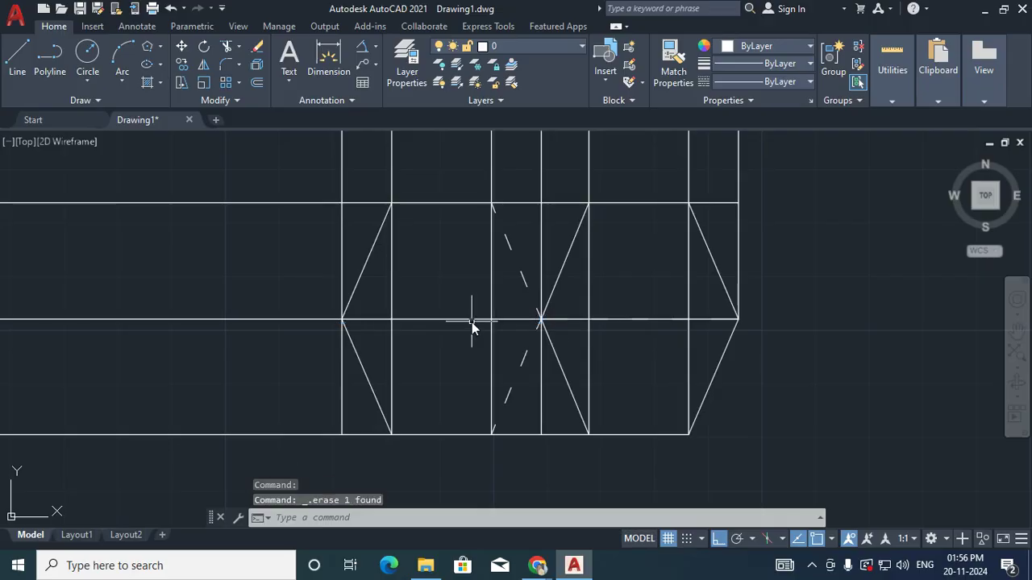
- Pull the long horizontal line's right end back to the centre, erase it, and zoom out
{"action": "left_click", "coordinate": [471, 322]}
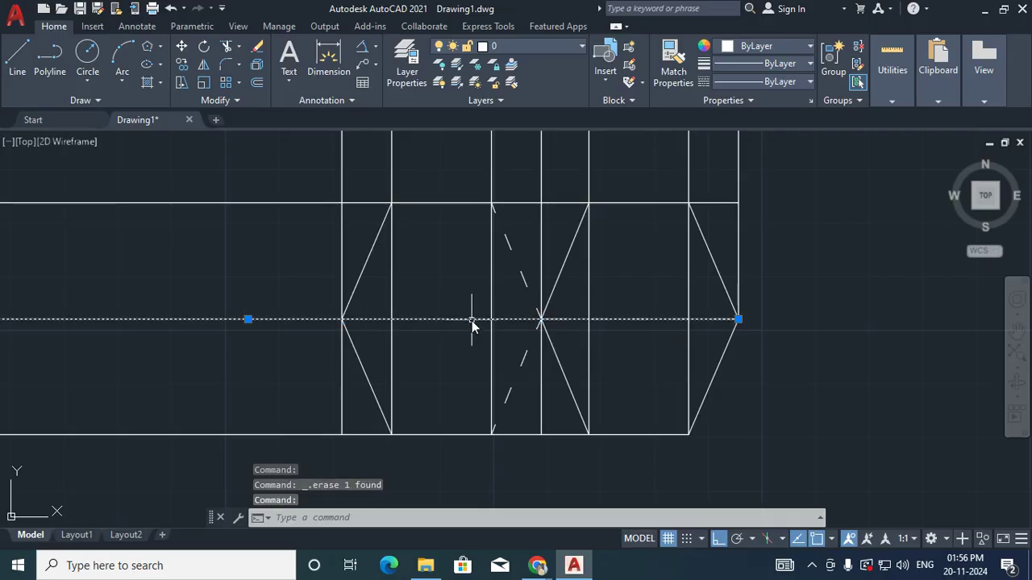
{"action": "left_click", "coordinate": [738, 320]}
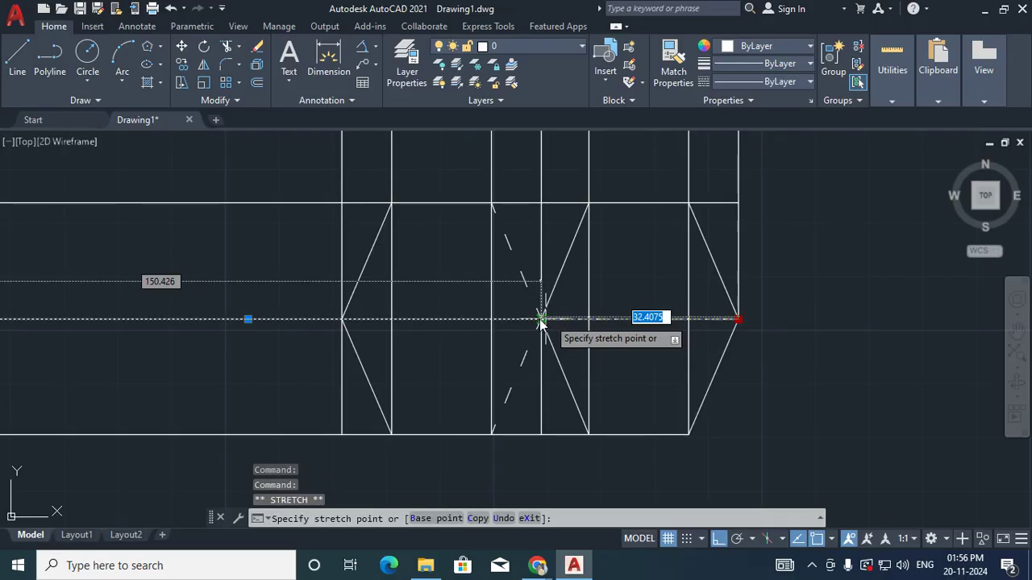
{"action": "left_click", "coordinate": [542, 321]}
{"action": "key", "text": "Delete"}
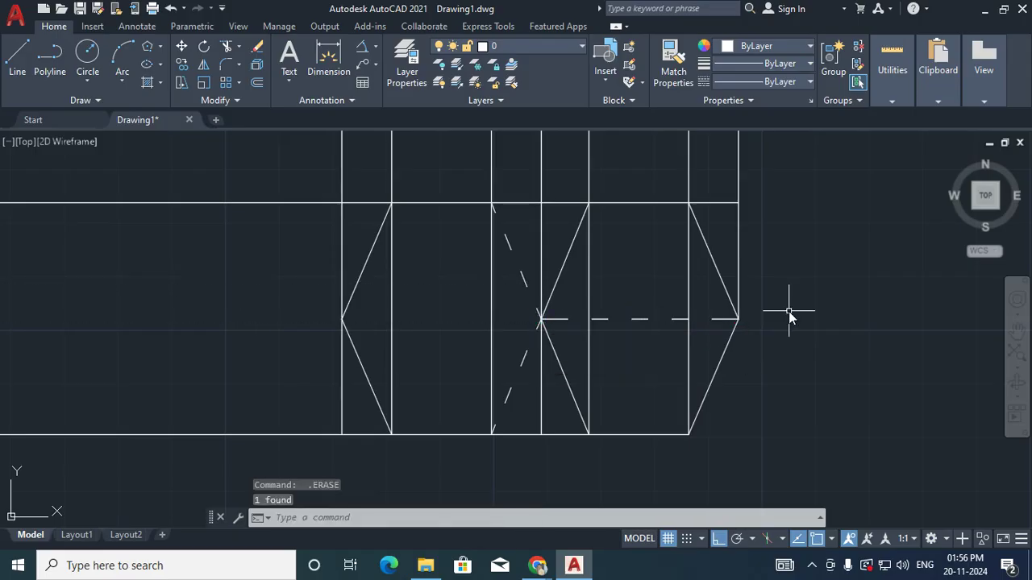
{"action": "scroll", "coordinate": [788, 311], "scroll_direction": "down", "scroll_amount": 2}
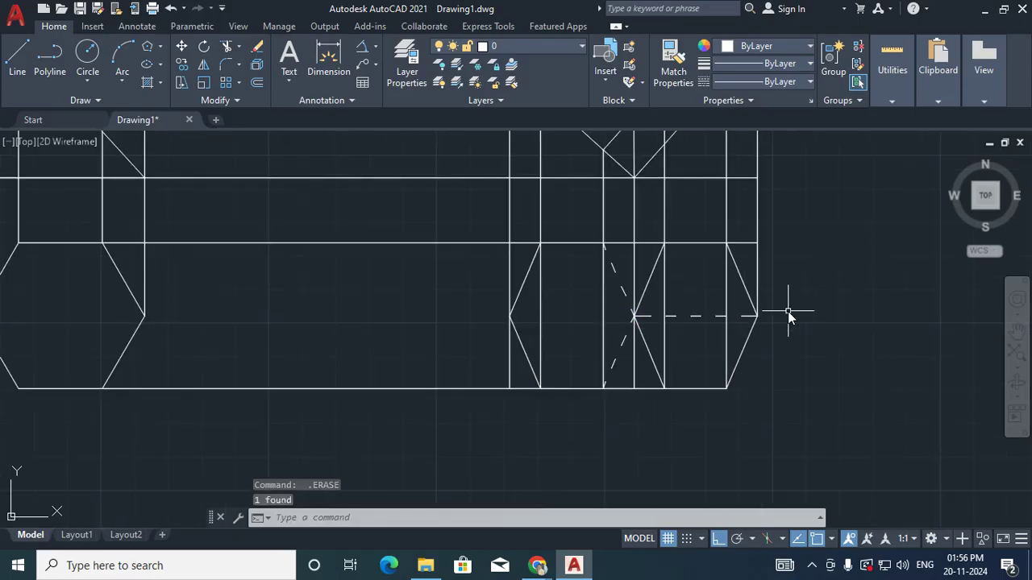
{"action": "scroll", "coordinate": [715, 367], "scroll_direction": "down", "scroll_amount": 2}
{"action": "scroll", "coordinate": [685, 423], "scroll_direction": "down", "scroll_amount": 2}
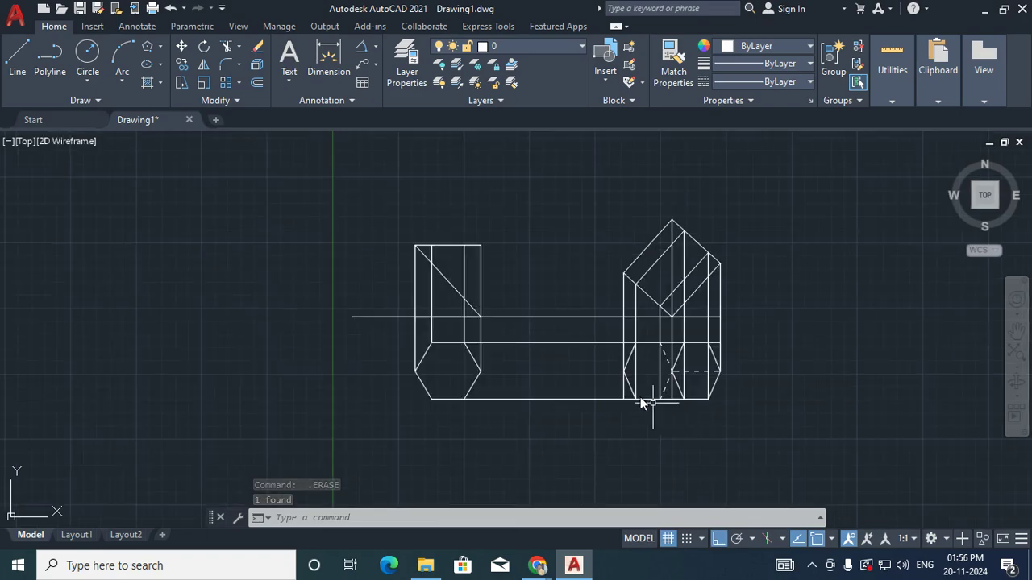
- Add the linear 25 dimension below the hexagon's bottom edge
{"action": "left_click", "coordinate": [374, 50]}
{"action": "left_click", "coordinate": [391, 75]}
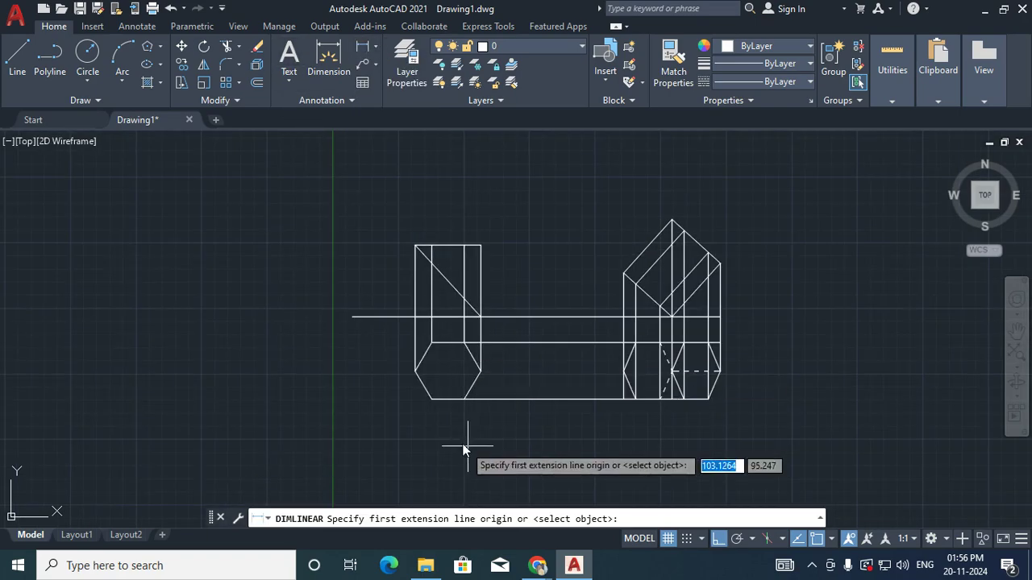
{"action": "left_click", "coordinate": [431, 398]}
{"action": "left_click", "coordinate": [464, 398]}
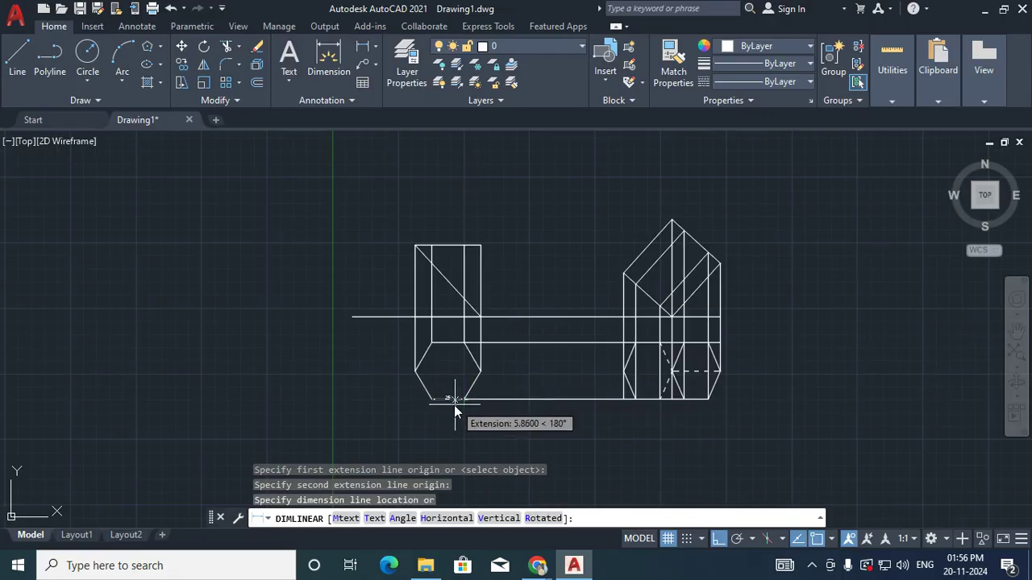
{"action": "left_click", "coordinate": [456, 412]}
{"action": "key", "text": "Return"}
{"action": "scroll", "coordinate": [454, 432], "scroll_direction": "up", "scroll_amount": 4}
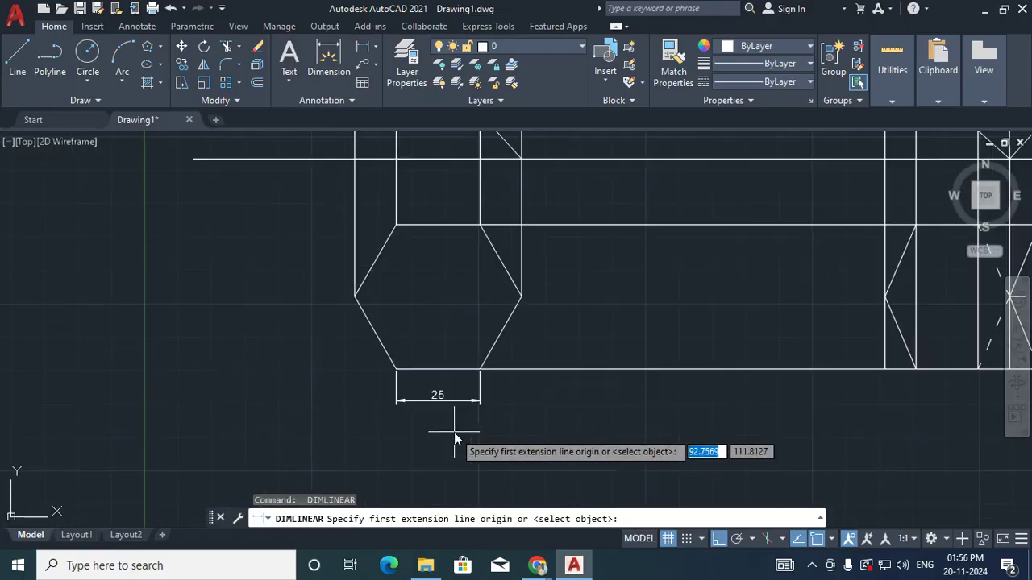
{"action": "scroll", "coordinate": [454, 432], "scroll_direction": "down", "scroll_amount": 2}
{"action": "scroll", "coordinate": [491, 410], "scroll_direction": "down", "scroll_amount": 2}
{"action": "key", "text": "Return"}
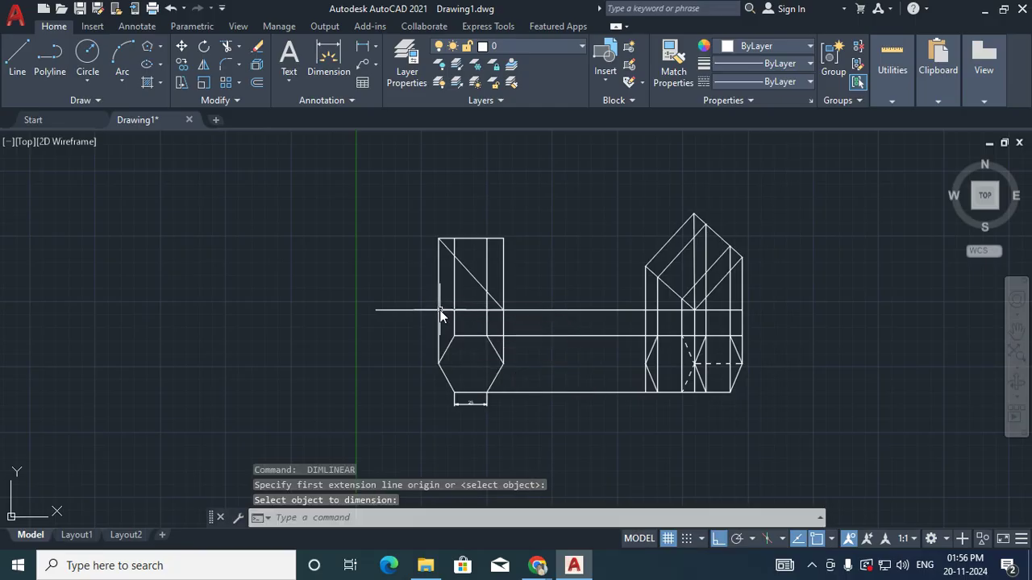
- Add the vertical 55 dimension to the left of the rectangle
{"action": "left_click", "coordinate": [374, 47]}
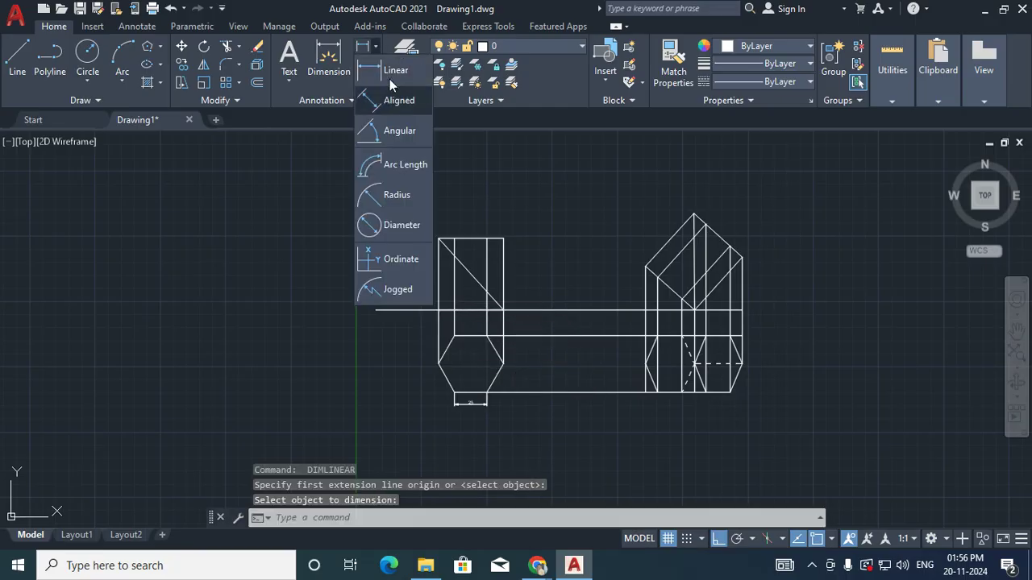
{"action": "left_click", "coordinate": [390, 79]}
{"action": "left_click", "coordinate": [438, 310]}
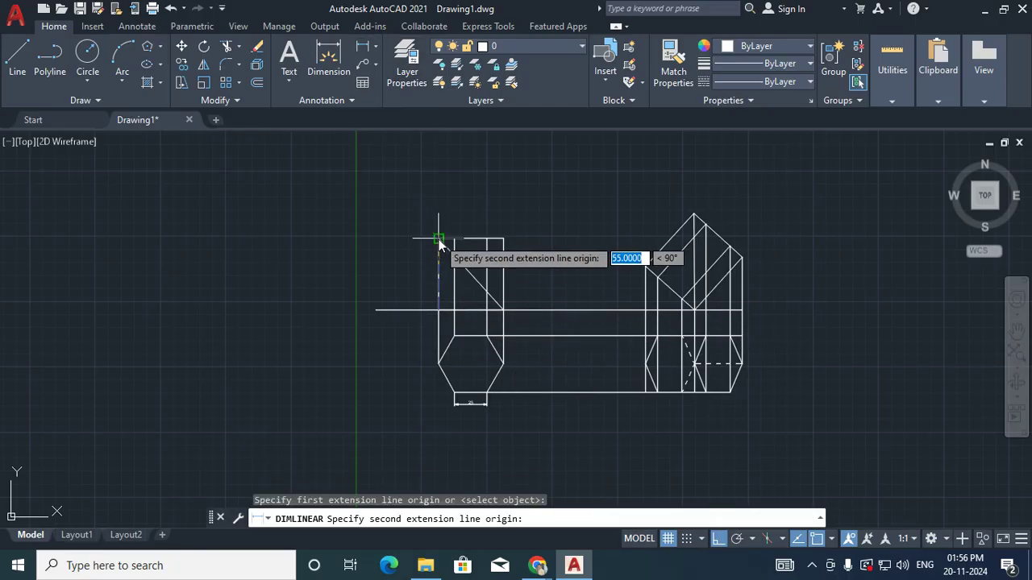
{"action": "left_click", "coordinate": [438, 239]}
{"action": "left_click", "coordinate": [420, 254]}
{"action": "key", "text": "Return"}
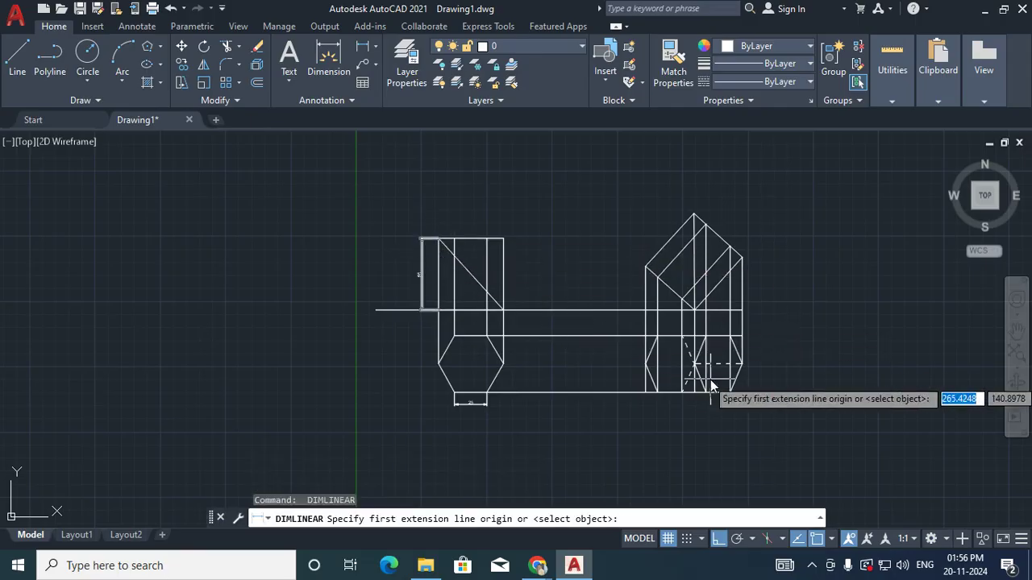
{"action": "scroll", "coordinate": [699, 298], "scroll_direction": "up", "scroll_amount": 2}
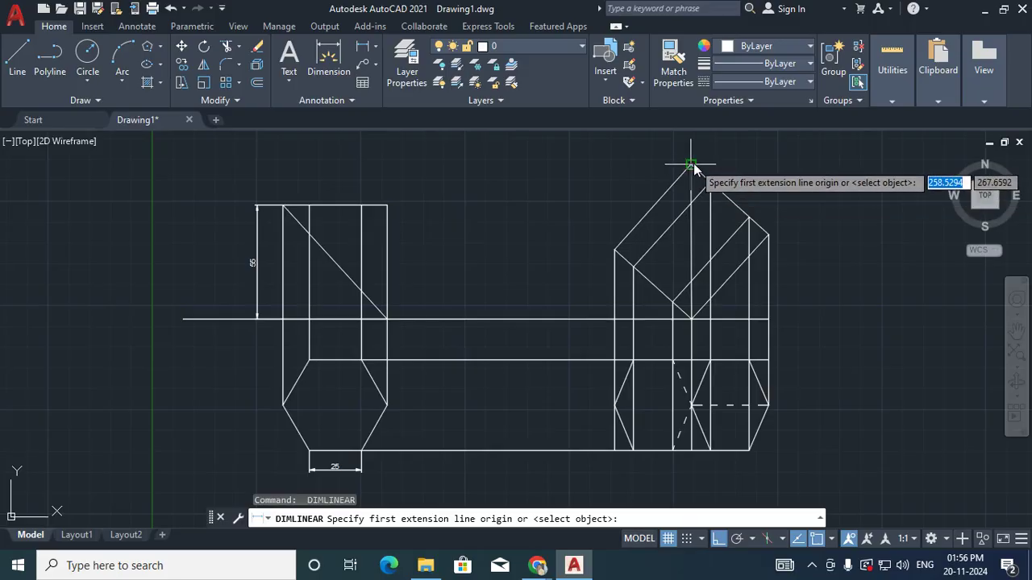
{"action": "key", "text": "Return"}
- Make the right view's vertical axis line dashed
{"action": "left_click", "coordinate": [692, 194]}
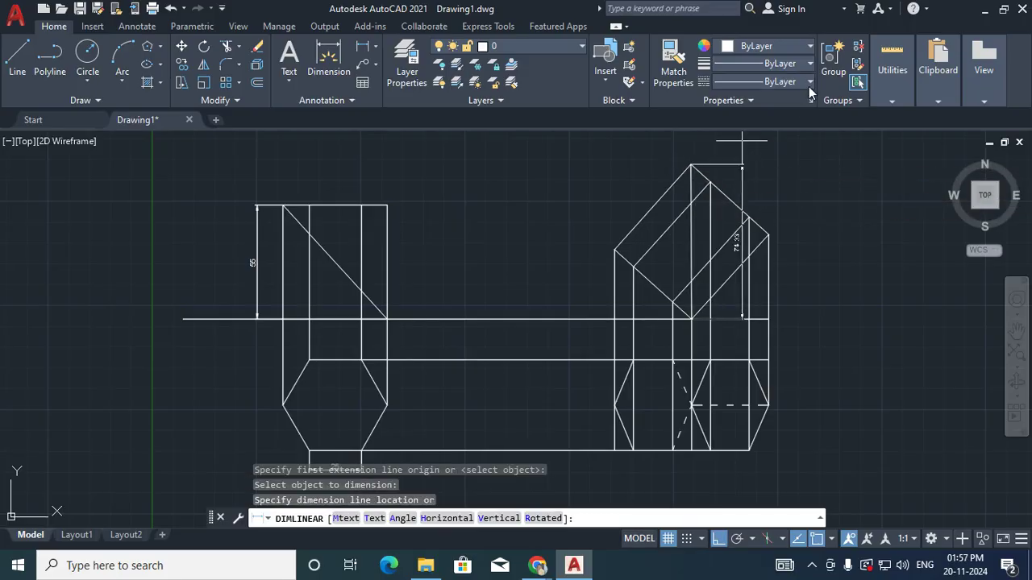
{"action": "left_click", "coordinate": [691, 199]}
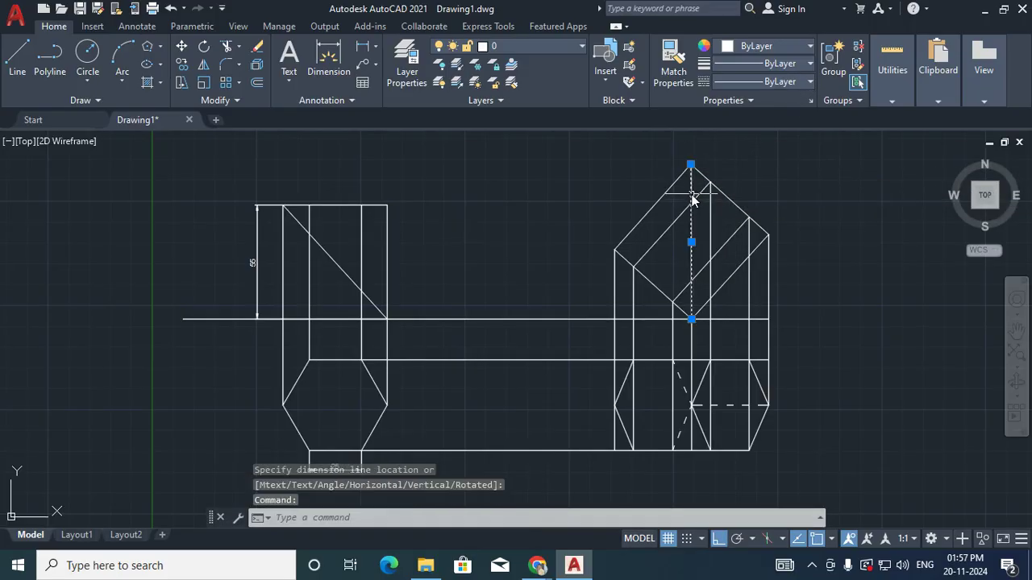
{"action": "left_click", "coordinate": [782, 138]}
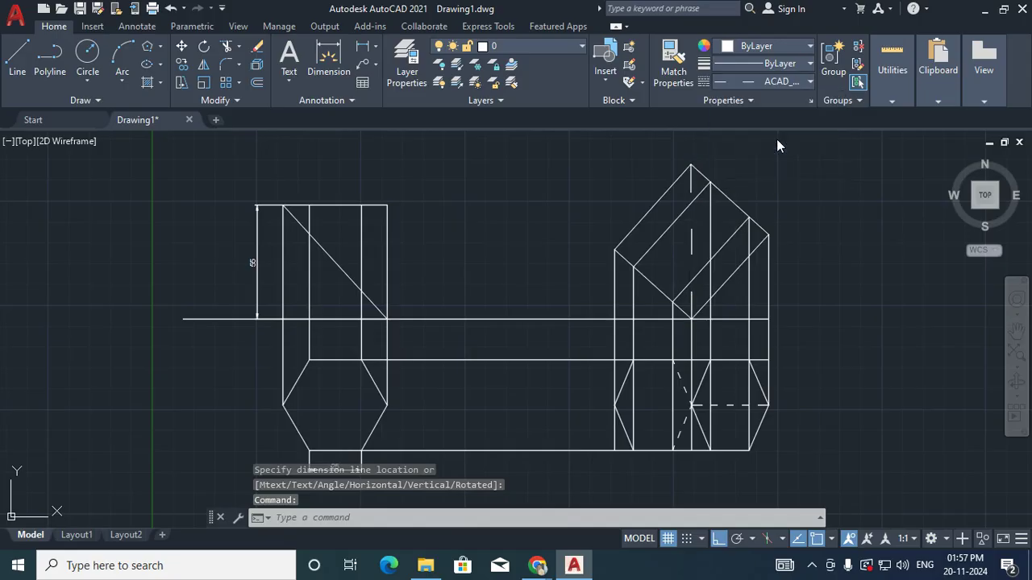
{"action": "key", "text": "Escape"}
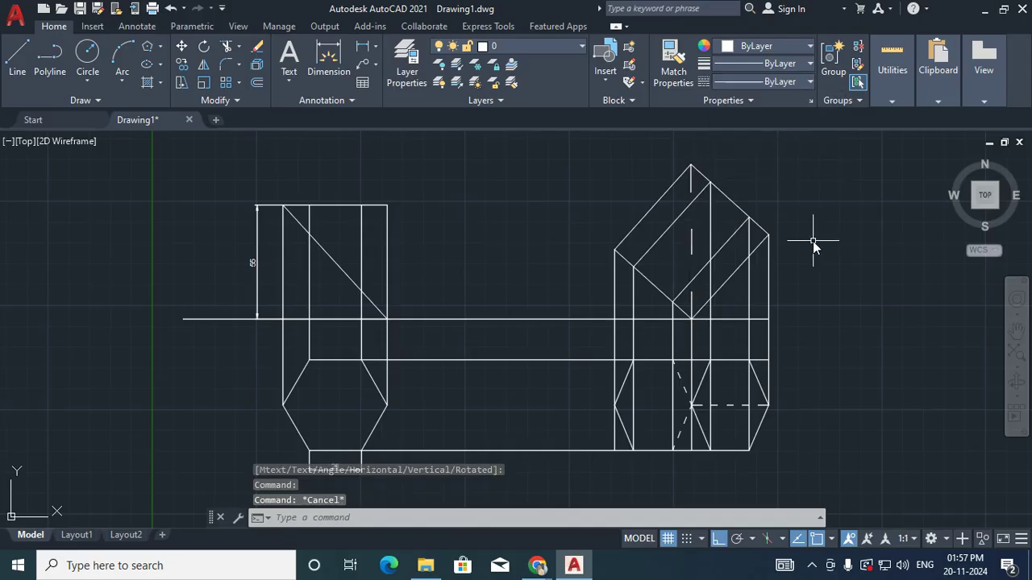